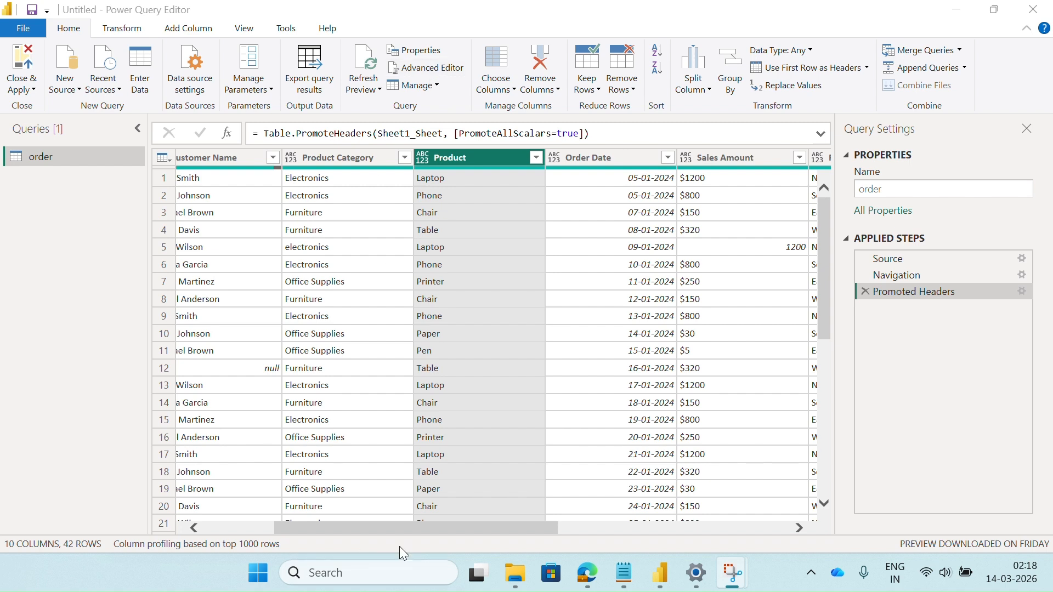
Try removing the Temp Code, Created By and Extra Info columns, and delete the resulting Removed Columns step.
{"action": "left_click_drag", "start_coordinate": [397, 528], "coordinate": [330, 529]}
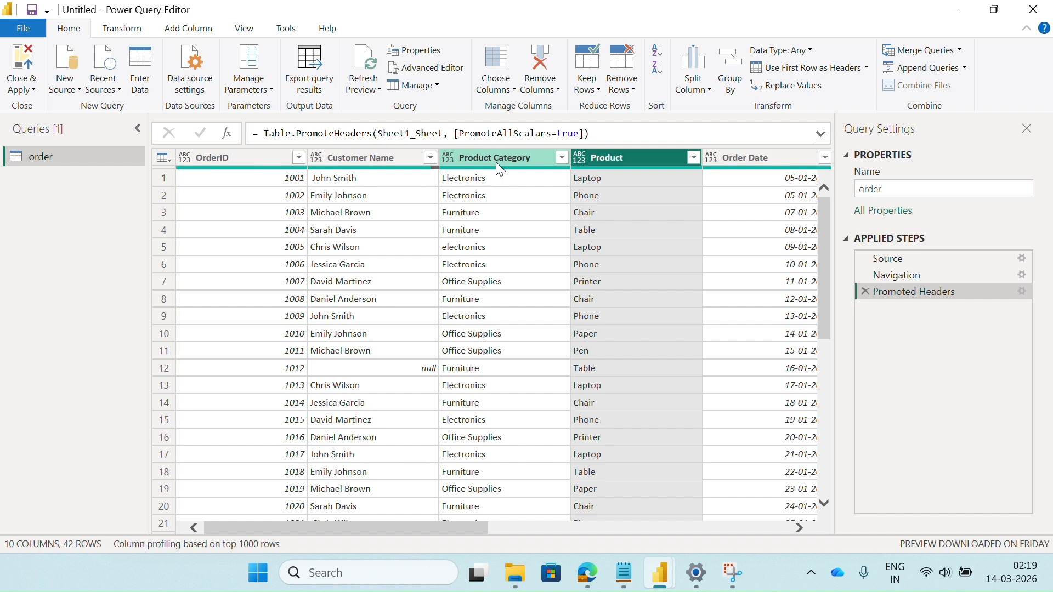
{"action": "left_click_drag", "start_coordinate": [455, 530], "coordinate": [647, 318]}
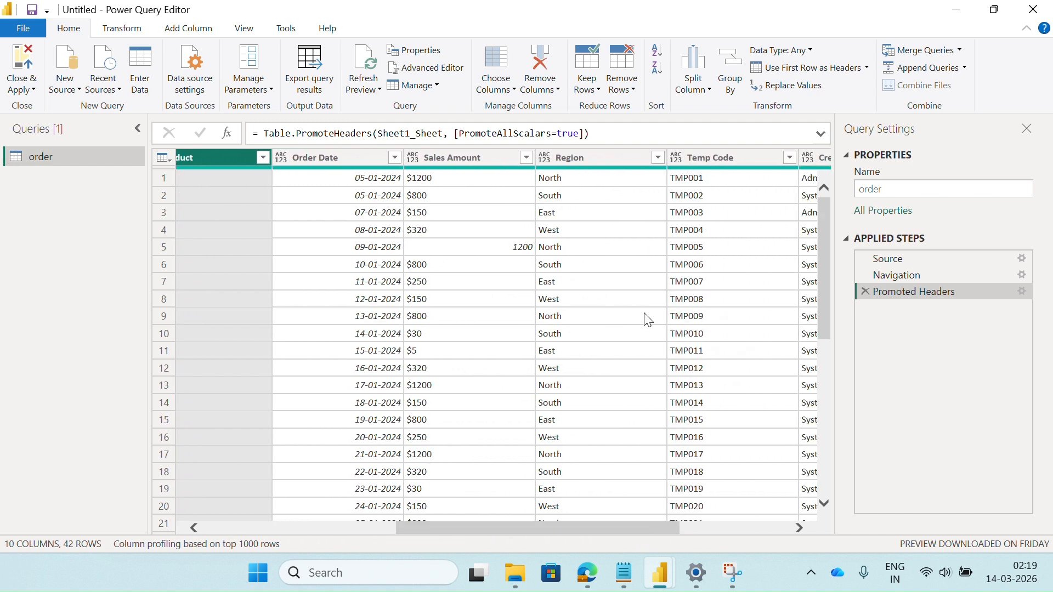
{"action": "left_click_drag", "start_coordinate": [576, 529], "coordinate": [720, 526]}
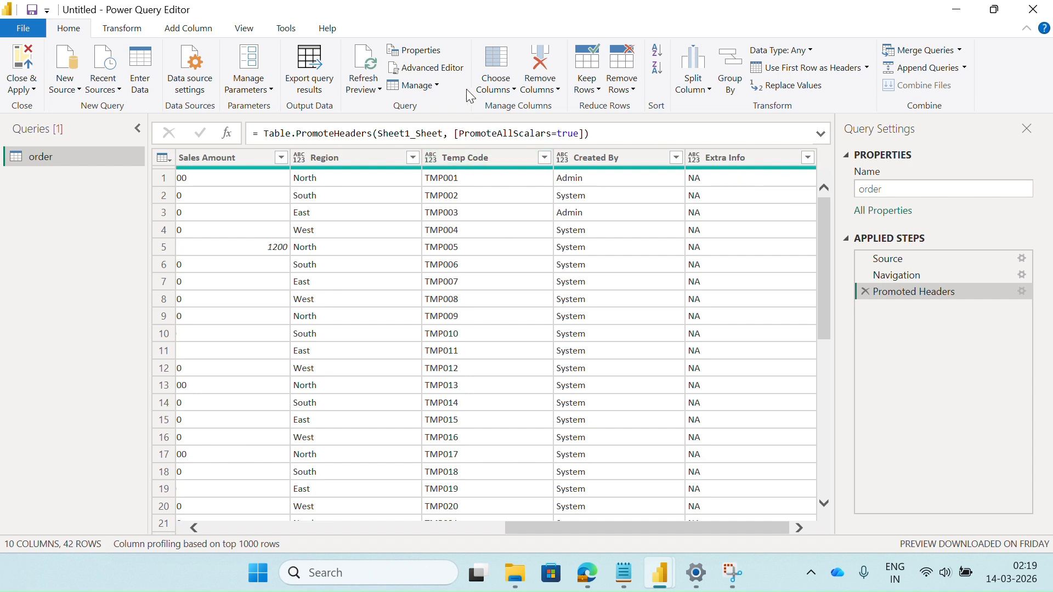
{"action": "left_click", "coordinate": [432, 35]}
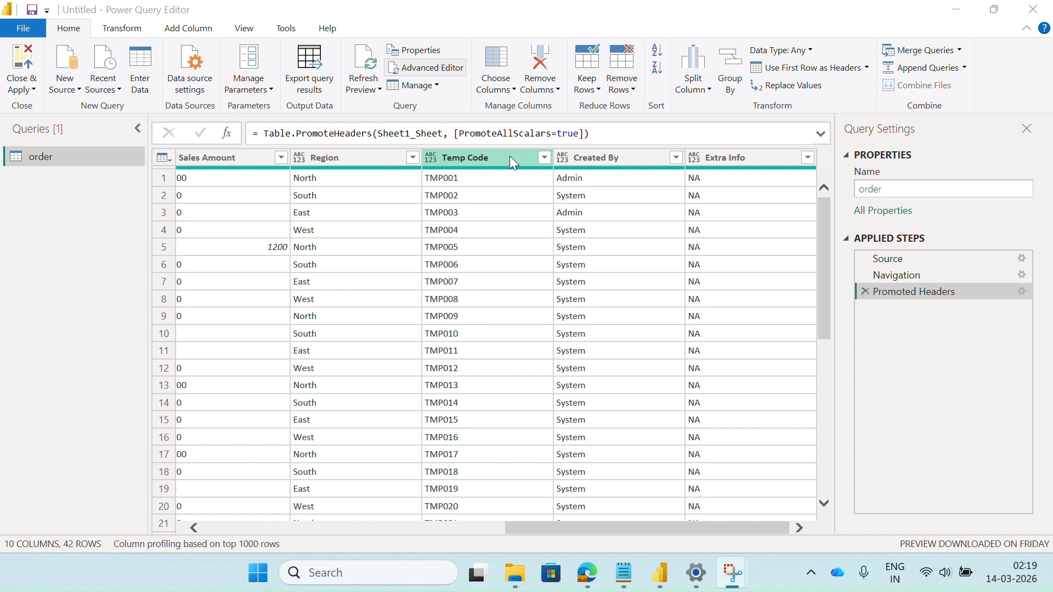
{"action": "left_click", "coordinate": [494, 157]}
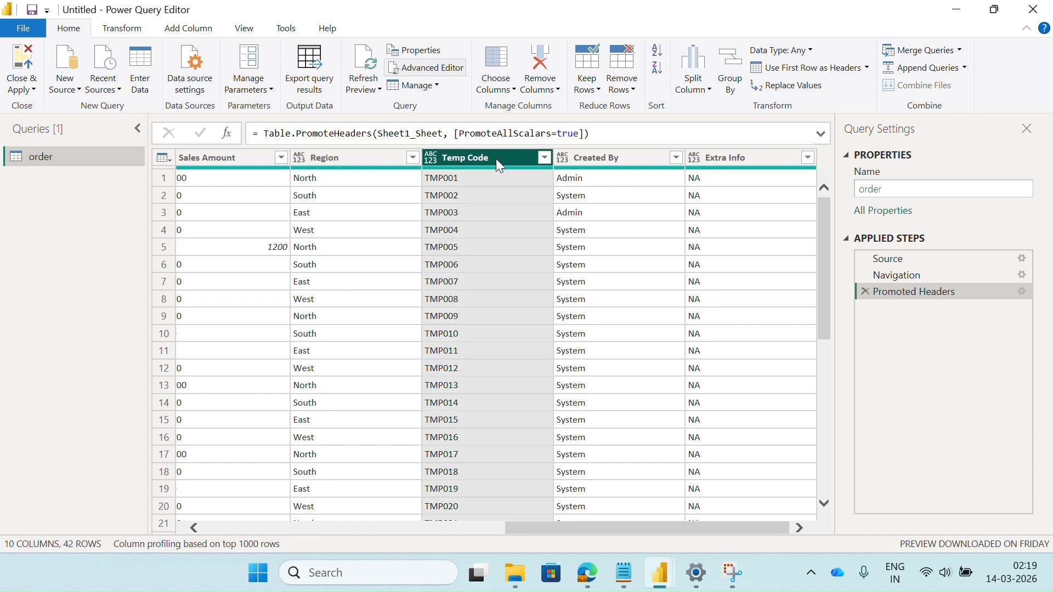
{"action": "key", "text": "shift+Right"}
{"action": "key", "text": "shift+Right"}
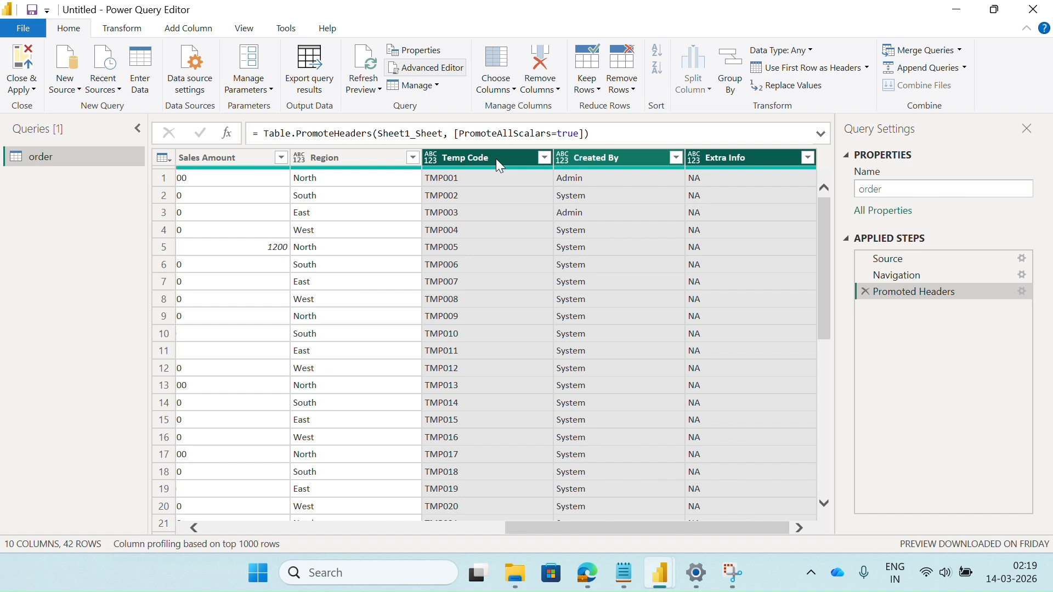
{"action": "right_click", "coordinate": [496, 159]}
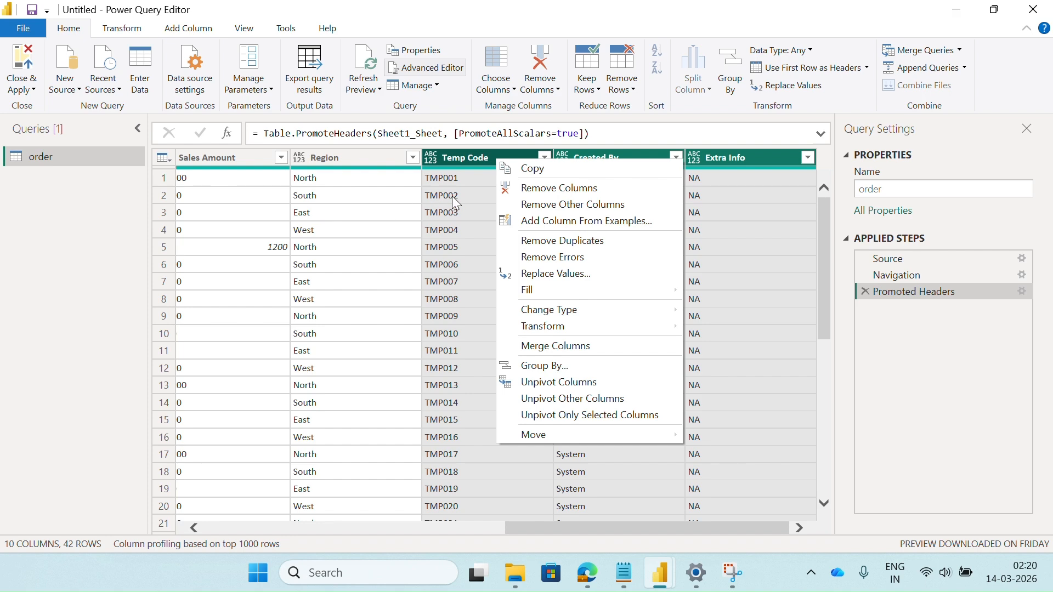
{"action": "left_click", "coordinate": [552, 192]}
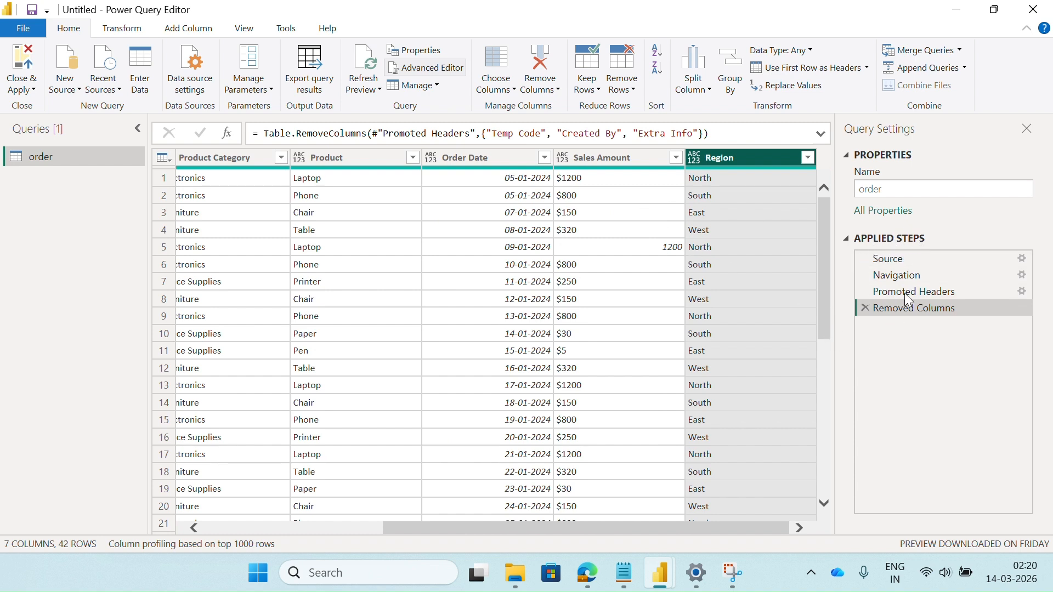
{"action": "left_click", "coordinate": [865, 309]}
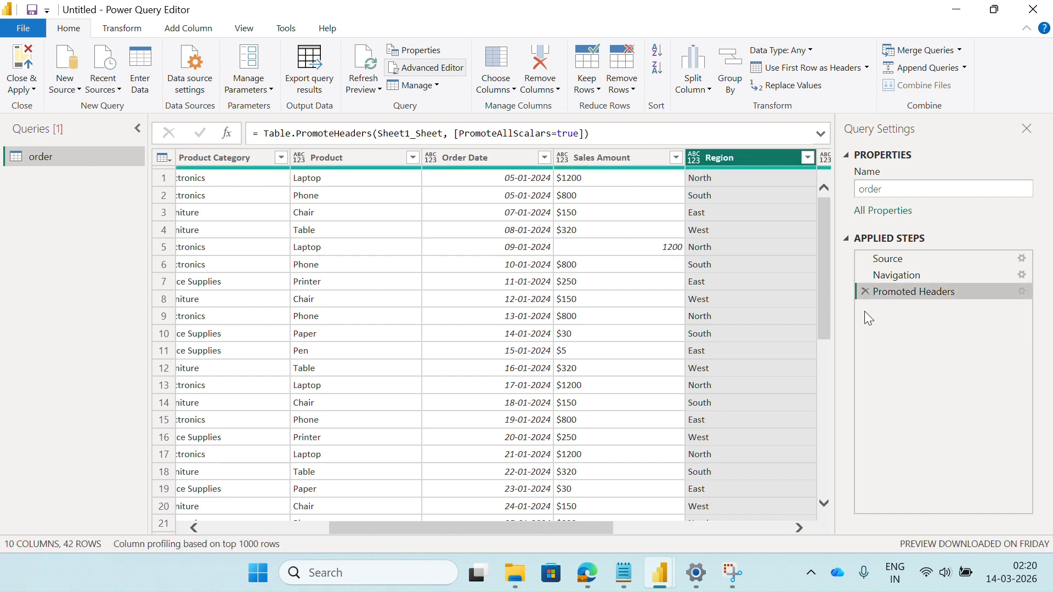
Remove the Temp Code, Created By and Extra Info columns from the order query.
{"action": "left_click_drag", "start_coordinate": [491, 526], "coordinate": [696, 518]}
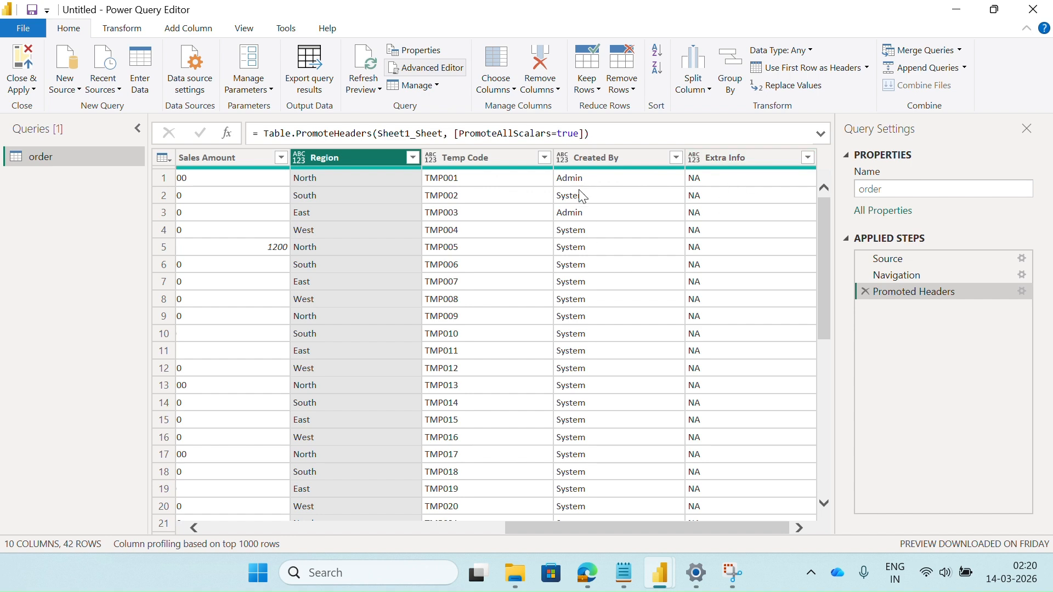
{"action": "left_click", "coordinate": [497, 160]}
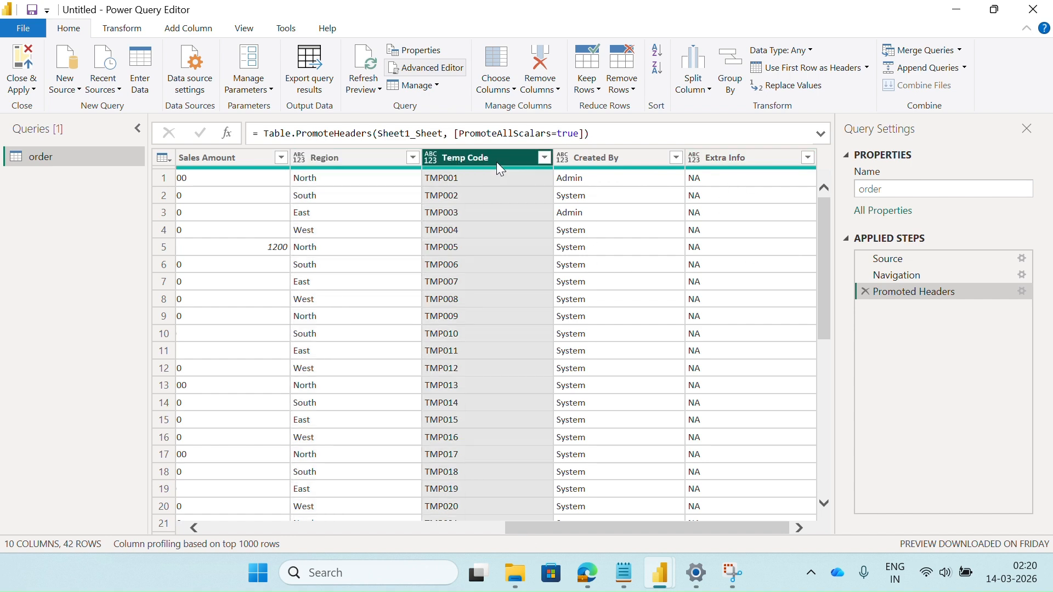
{"action": "key", "text": "shift+Right"}
{"action": "key", "text": "shift+Right"}
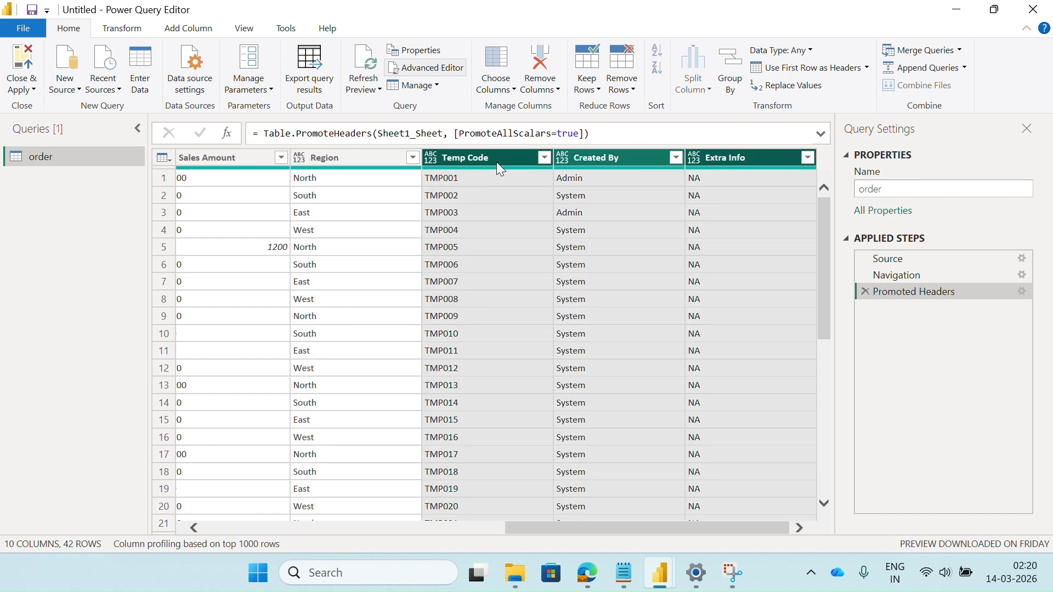
{"action": "right_click", "coordinate": [497, 164]}
{"action": "left_click", "coordinate": [555, 192]}
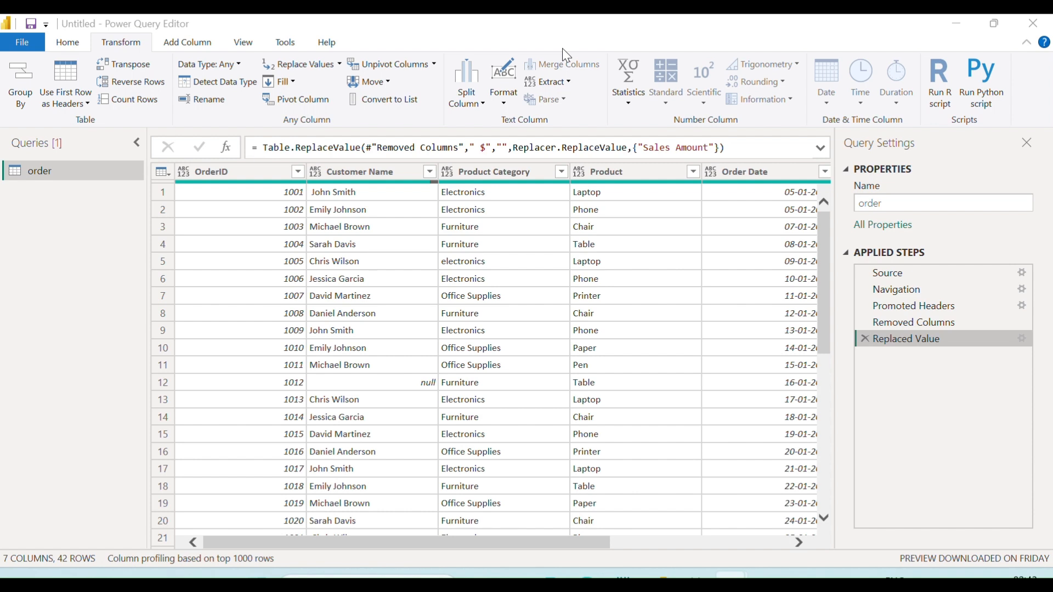
Set the OrderID column's data type to Whole Number and the Customer Name column's to Text.
{"action": "left_click", "coordinate": [238, 174]}
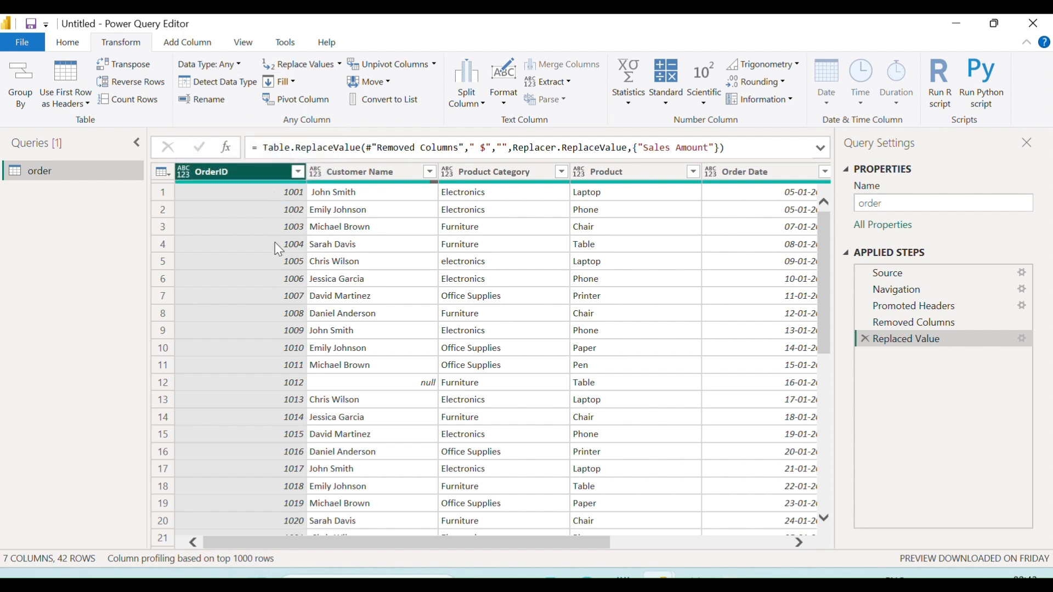
{"action": "left_click", "coordinate": [212, 67]}
{"action": "left_click", "coordinate": [231, 118]}
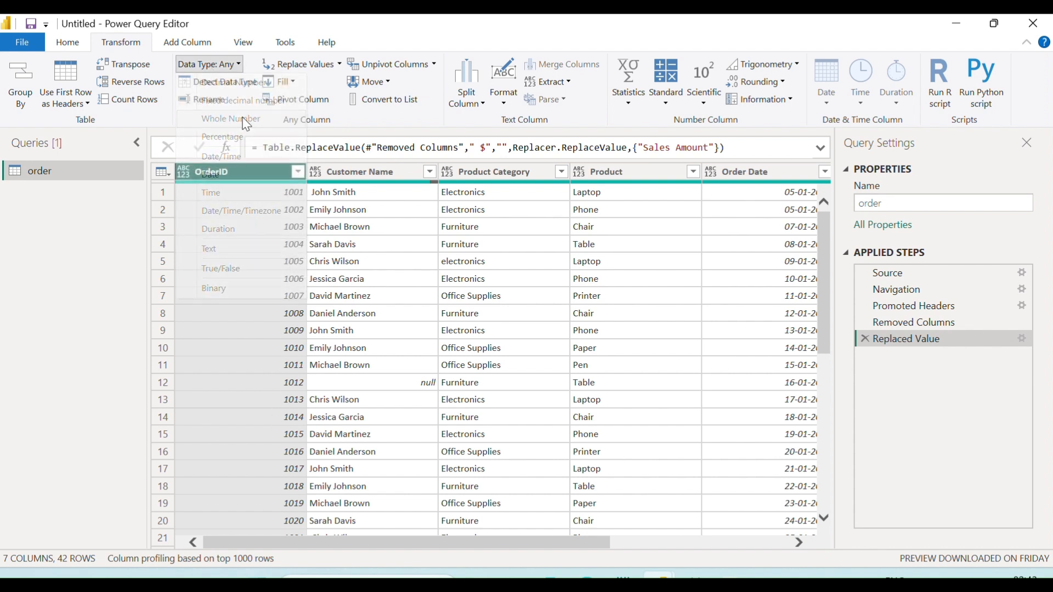
{"action": "left_click", "coordinate": [365, 172]}
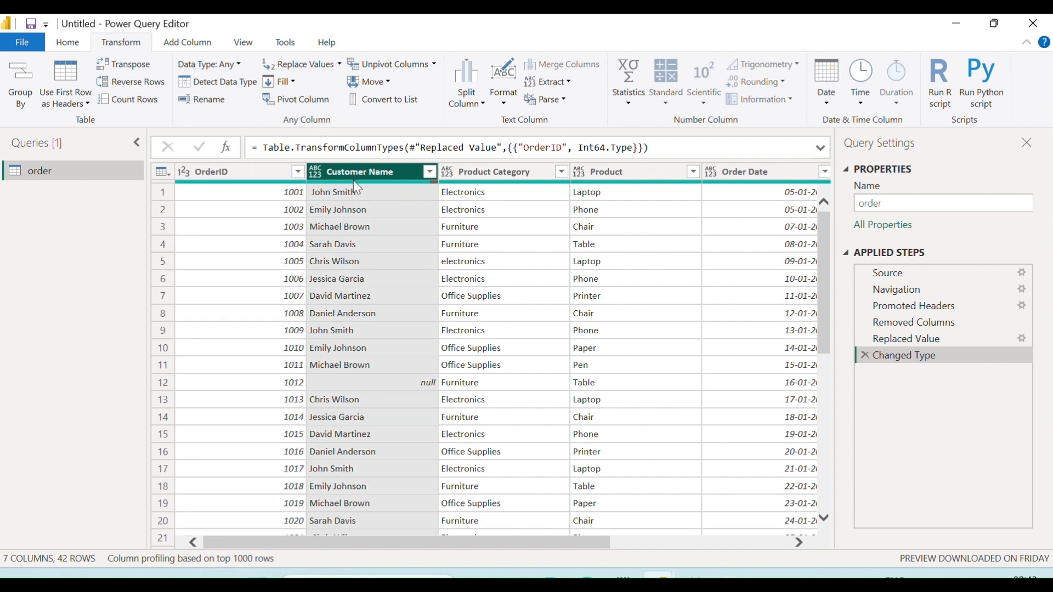
{"action": "left_click", "coordinate": [220, 67]}
{"action": "left_click", "coordinate": [211, 249]}
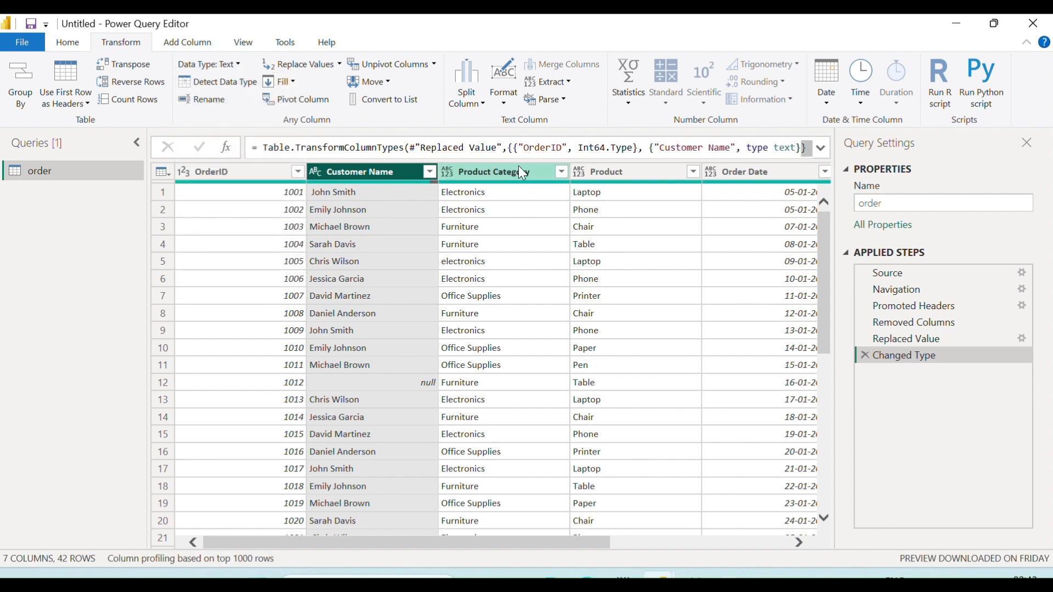
Set the data type of the Product Category and Product columns to Text.
{"action": "left_click", "coordinate": [500, 176]}
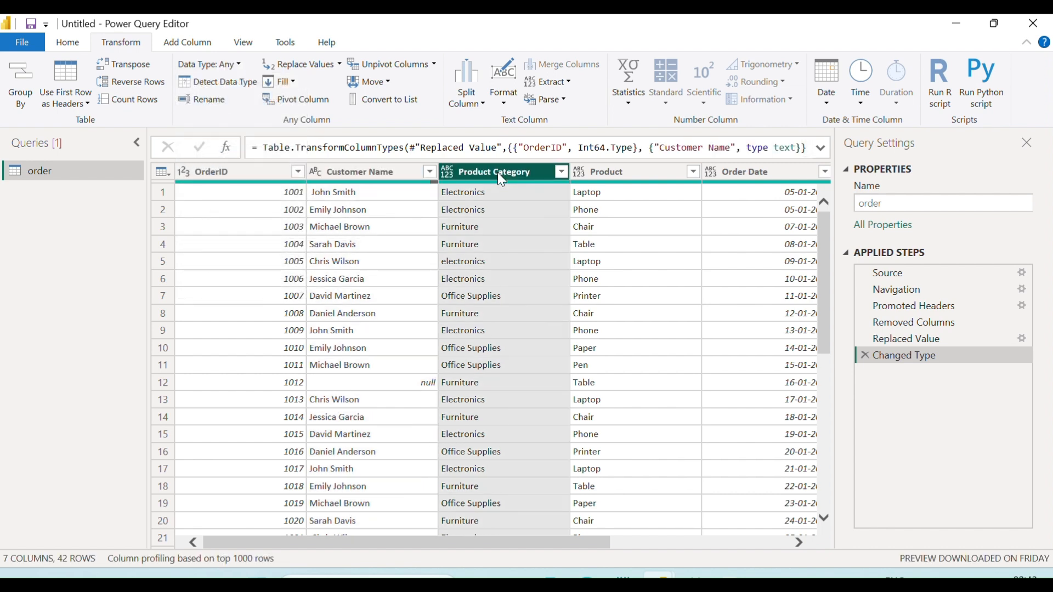
{"action": "left_click", "coordinate": [209, 64]}
{"action": "left_click", "coordinate": [210, 249]}
{"action": "left_click", "coordinate": [622, 171]}
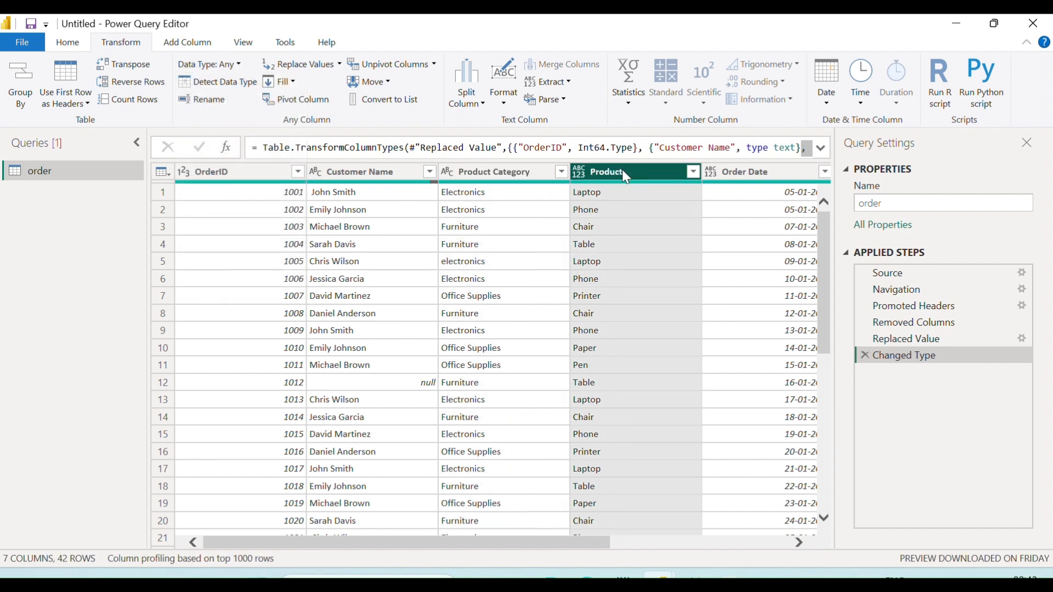
{"action": "left_click", "coordinate": [226, 70]}
{"action": "left_click", "coordinate": [209, 250]}
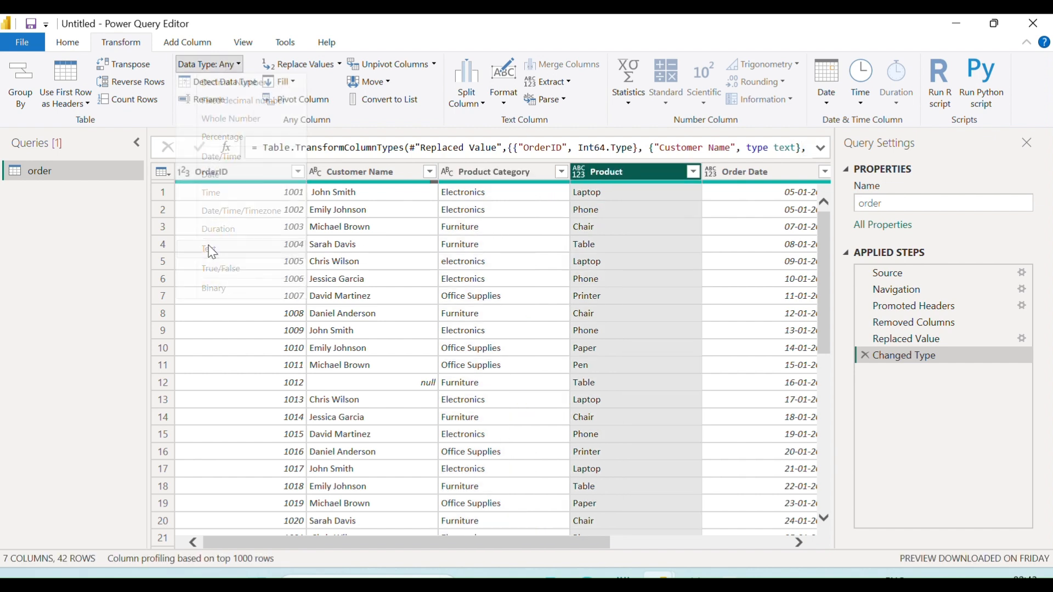
Set the Order Date column's data type to Date.
{"action": "left_click_drag", "start_coordinate": [301, 543], "coordinate": [417, 556]}
{"action": "left_click", "coordinate": [565, 173]}
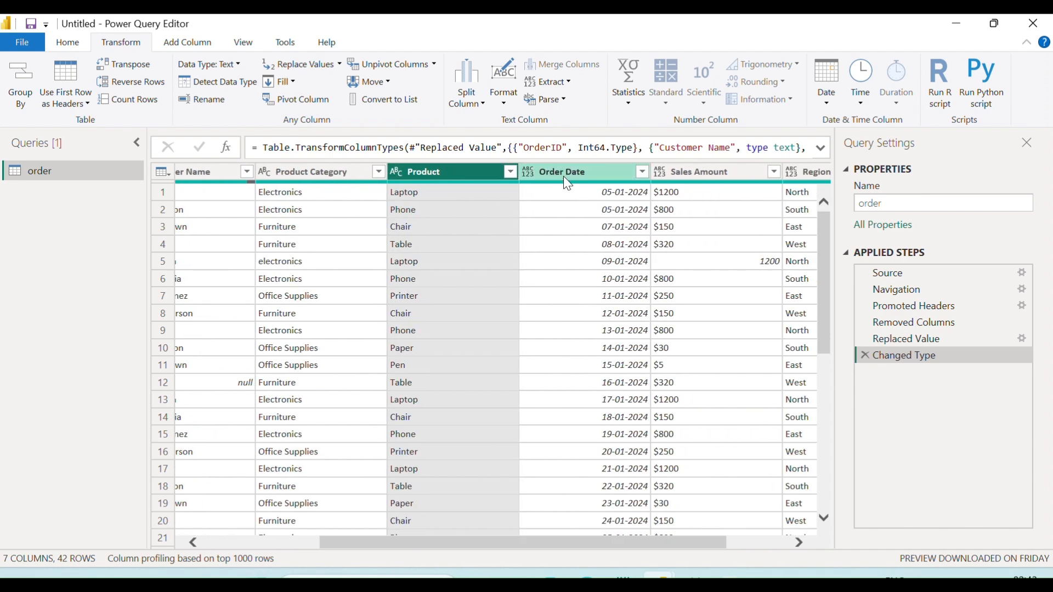
{"action": "left_click", "coordinate": [211, 64]}
{"action": "left_click", "coordinate": [214, 174]}
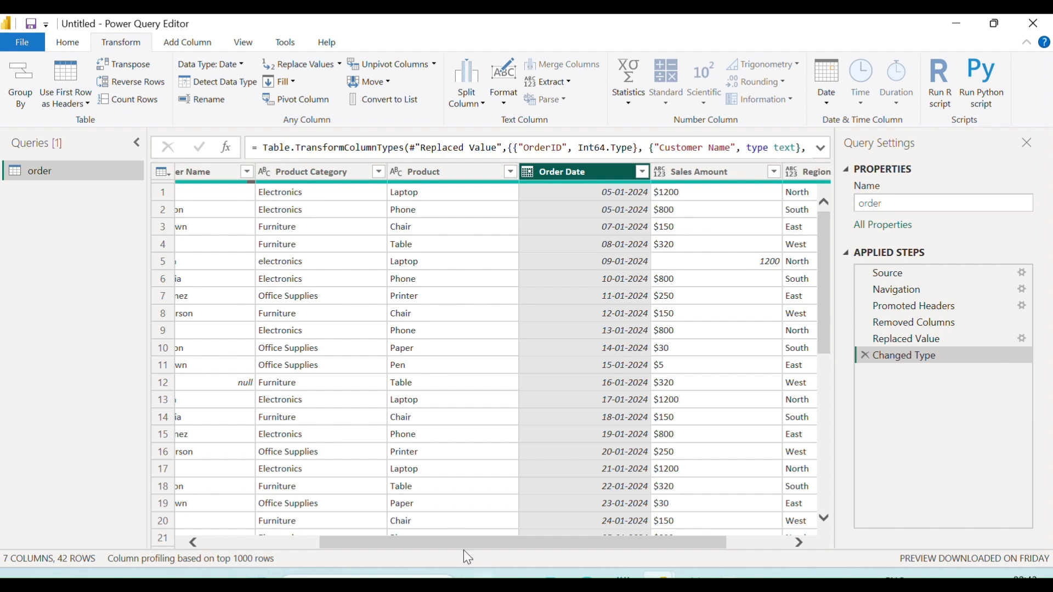
Try to convert the Sales Amount column, with its $ signs still in place, to Whole Number.
{"action": "left_click_drag", "start_coordinate": [466, 544], "coordinate": [572, 544]}
{"action": "left_click", "coordinate": [613, 173]}
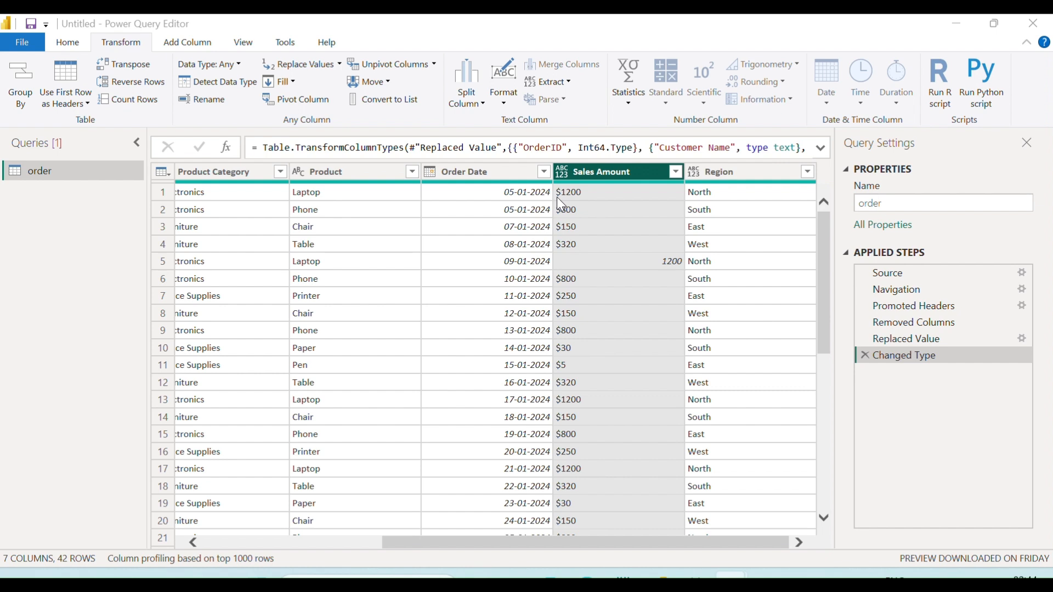
{"action": "left_click", "coordinate": [218, 69]}
{"action": "left_click", "coordinate": [239, 121]}
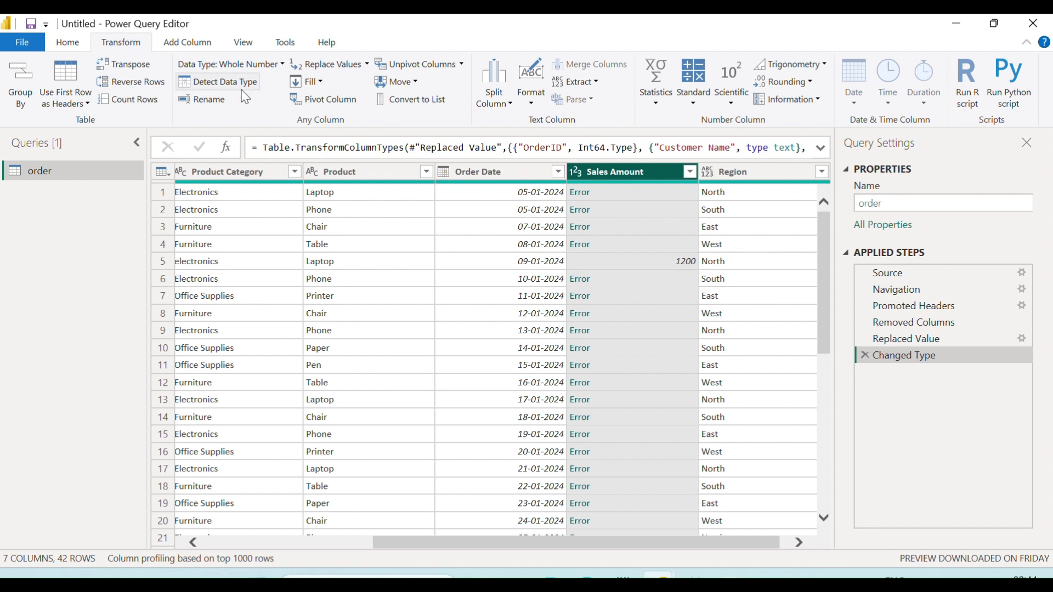
Change the Sales Amount column's data type to Text, replacing the current type conversion.
{"action": "left_click", "coordinate": [250, 65]}
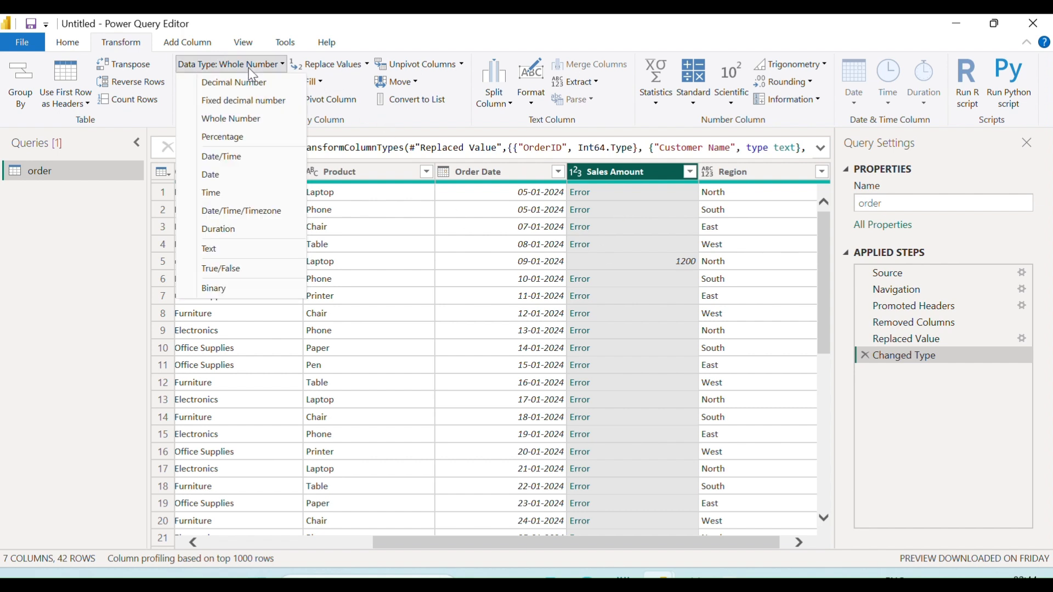
{"action": "left_click", "coordinate": [226, 251]}
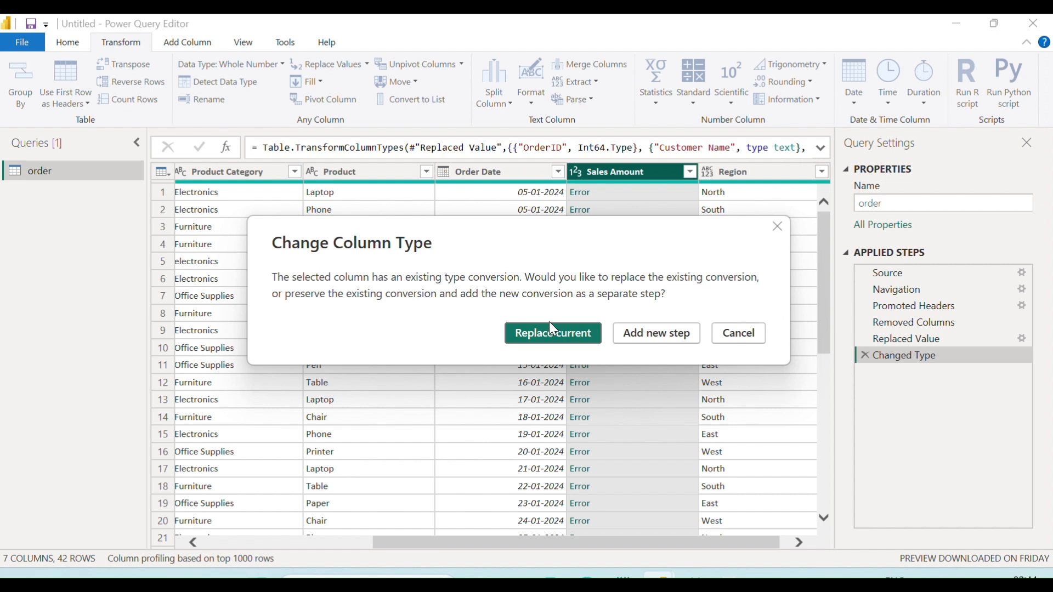
{"action": "left_click", "coordinate": [564, 331]}
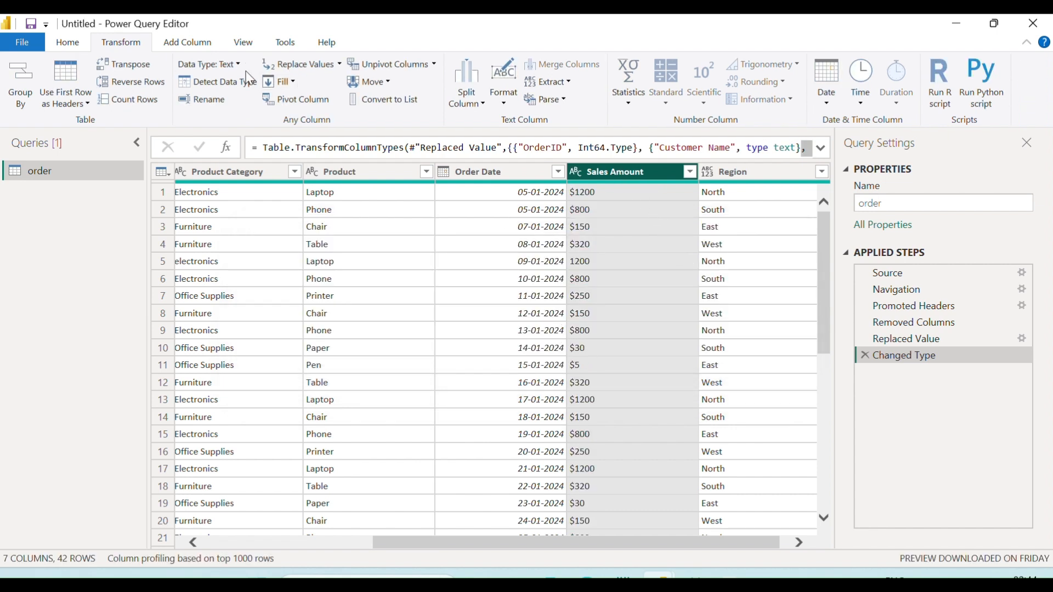
Replace $ with nothing in the Sales Amount column and set its data type to Whole Number.
{"action": "left_click", "coordinate": [306, 66]}
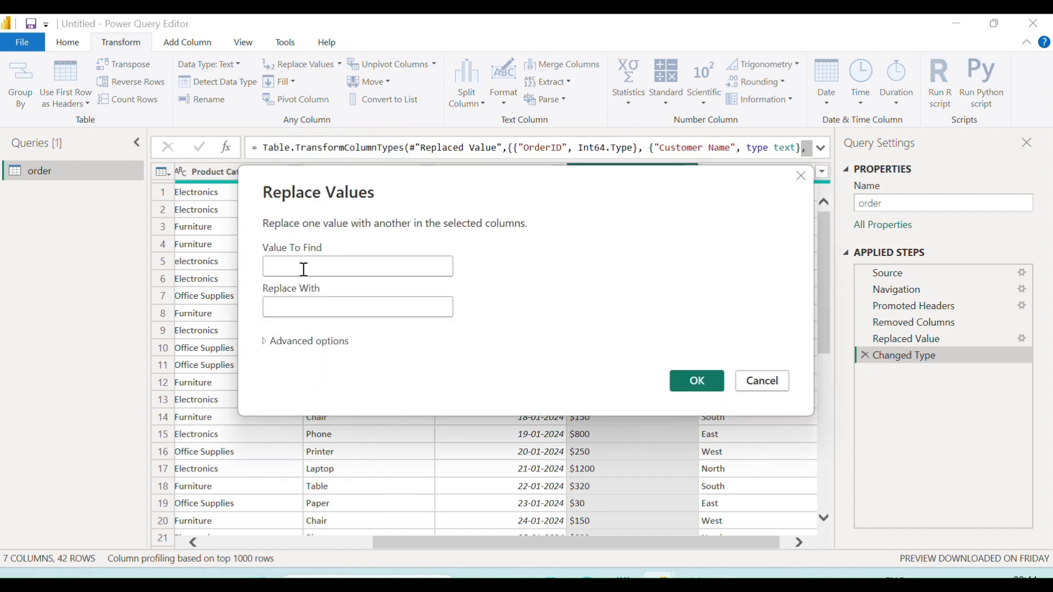
{"action": "type", "text": "$"}
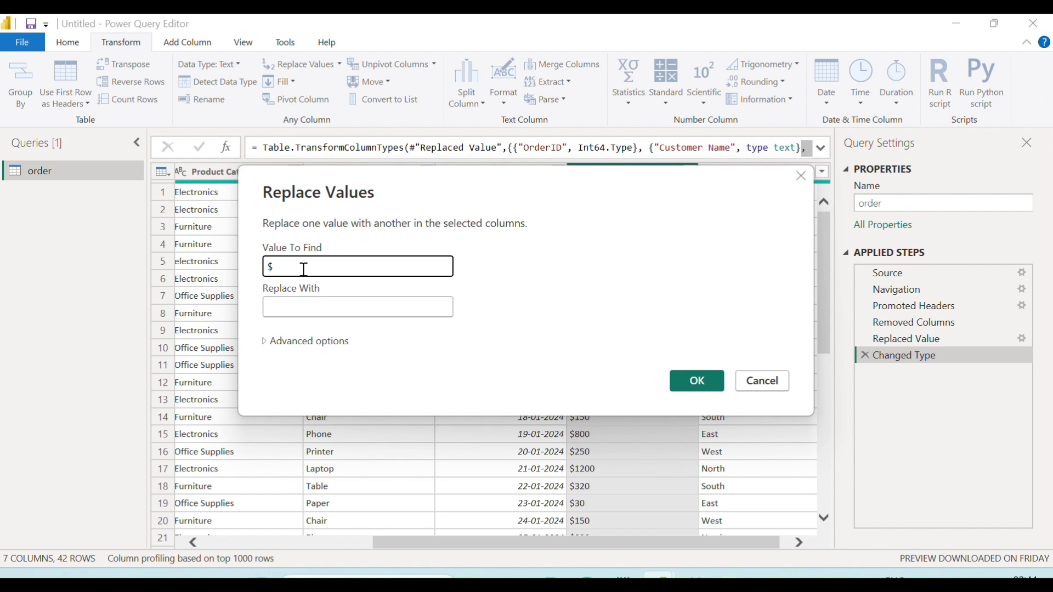
{"action": "left_click", "coordinate": [696, 382]}
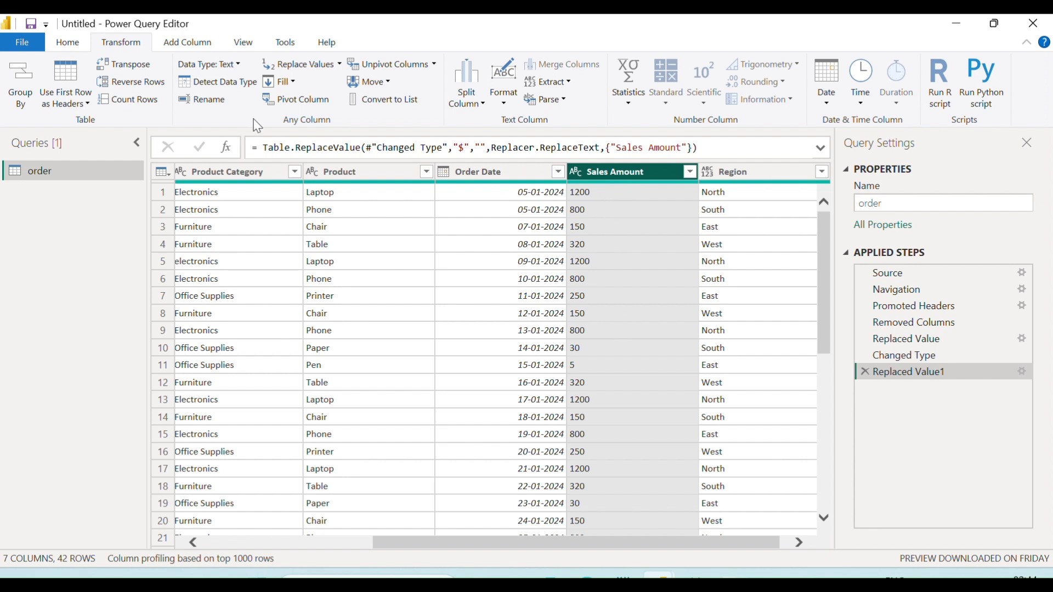
{"action": "left_click", "coordinate": [222, 70]}
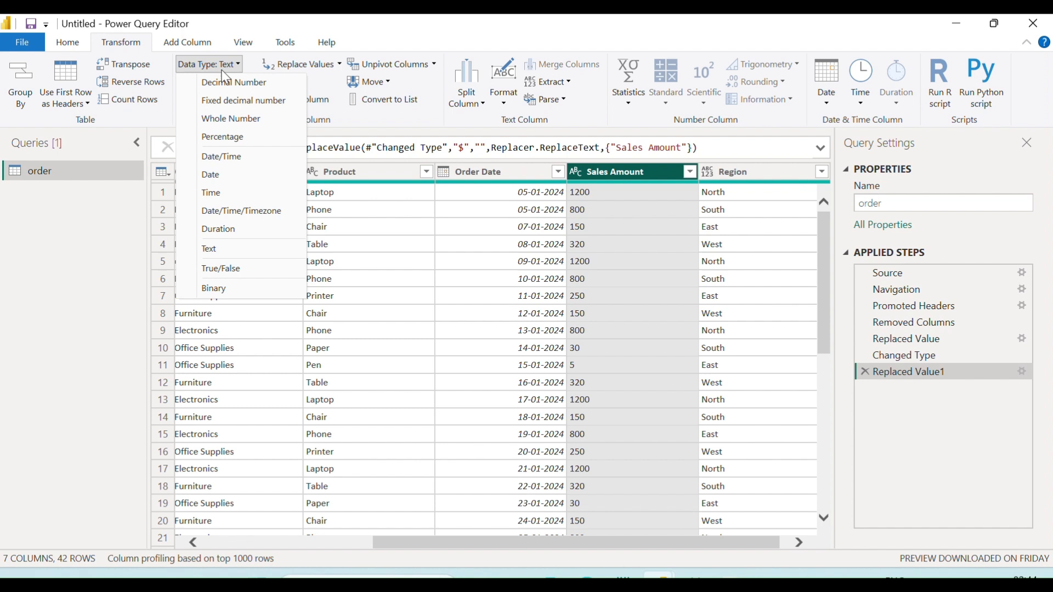
{"action": "left_click", "coordinate": [237, 120]}
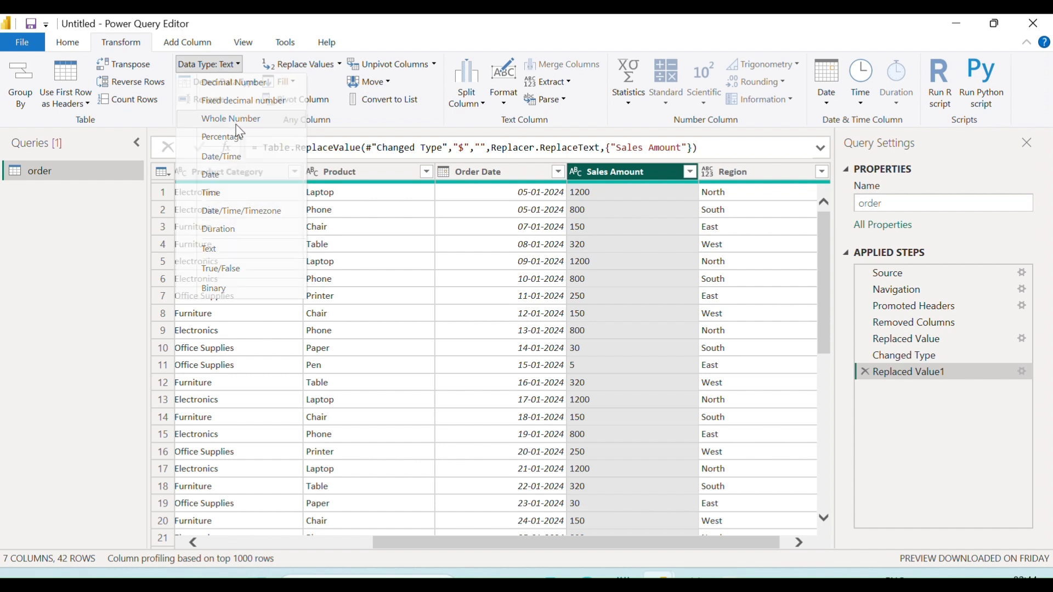
Set the Region column's data type to Text.
{"action": "left_click_drag", "start_coordinate": [683, 550], "coordinate": [692, 548]}
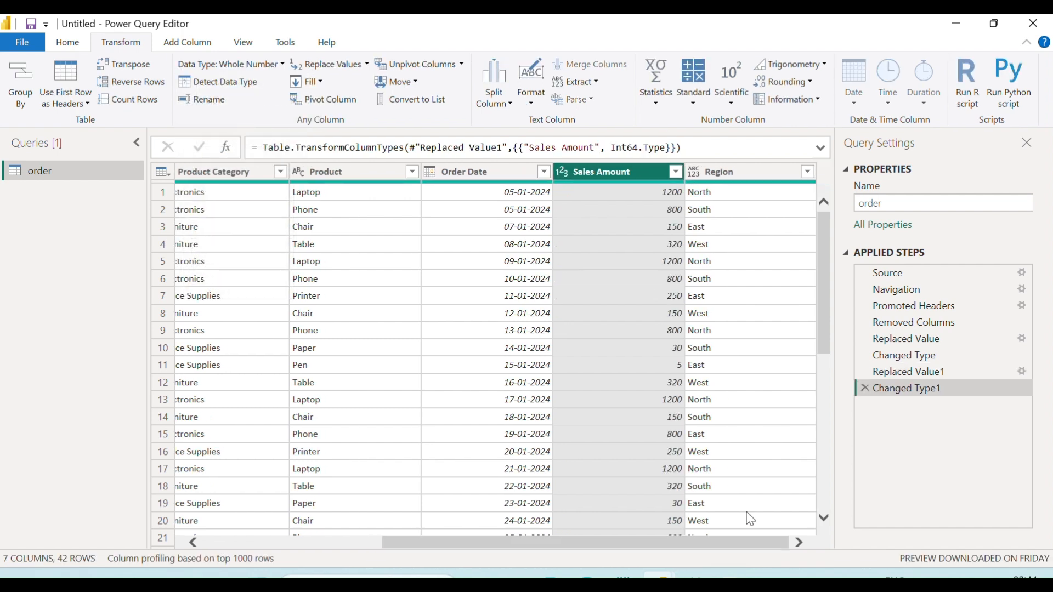
{"action": "left_click", "coordinate": [756, 170]}
{"action": "left_click", "coordinate": [204, 65]}
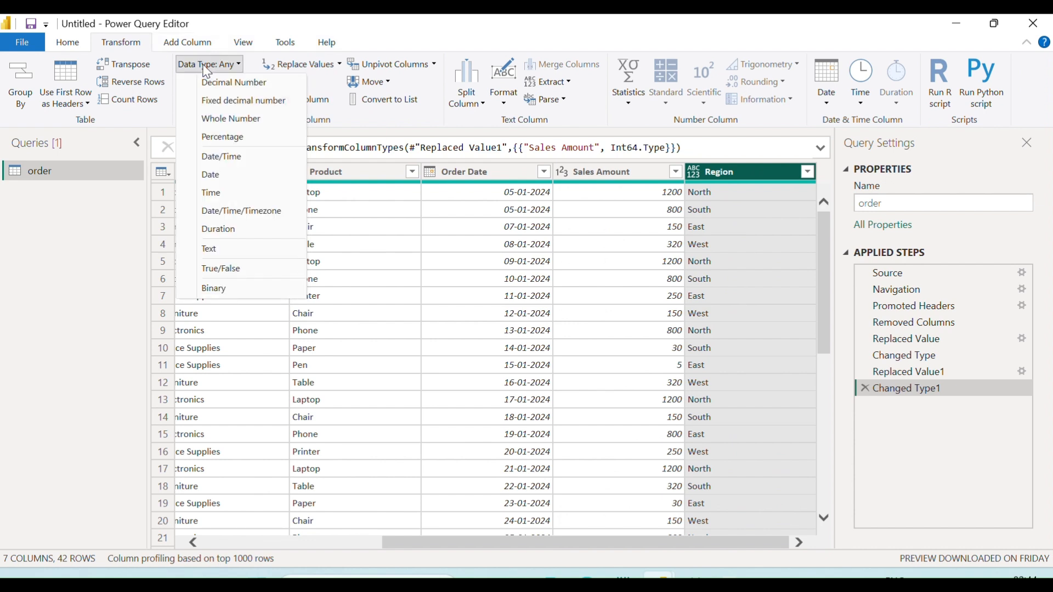
{"action": "left_click", "coordinate": [210, 248]}
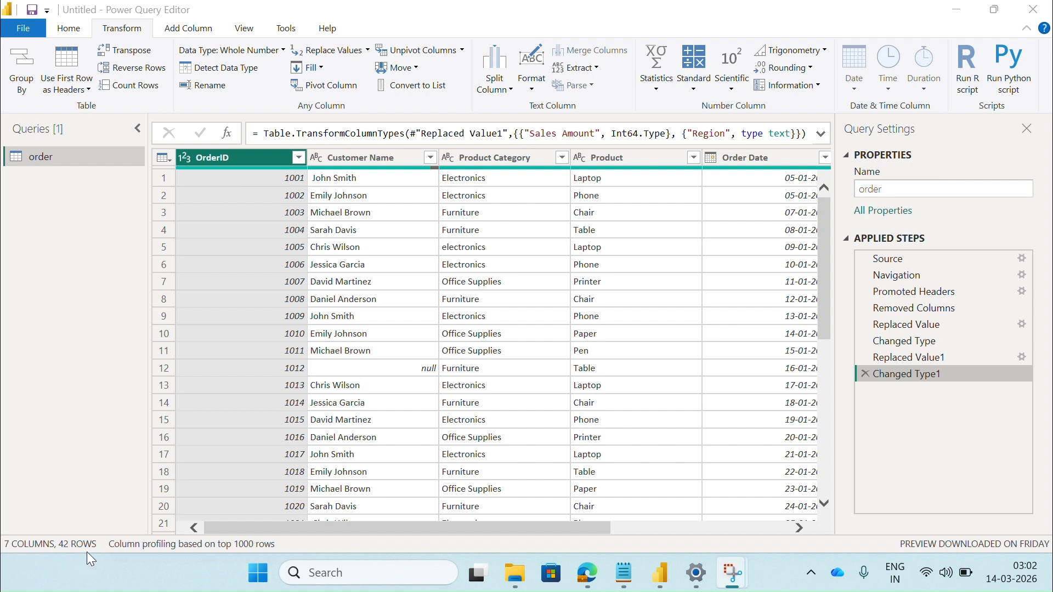
Remove duplicate rows based on the OrderID column.
{"action": "right_click", "coordinate": [239, 158]}
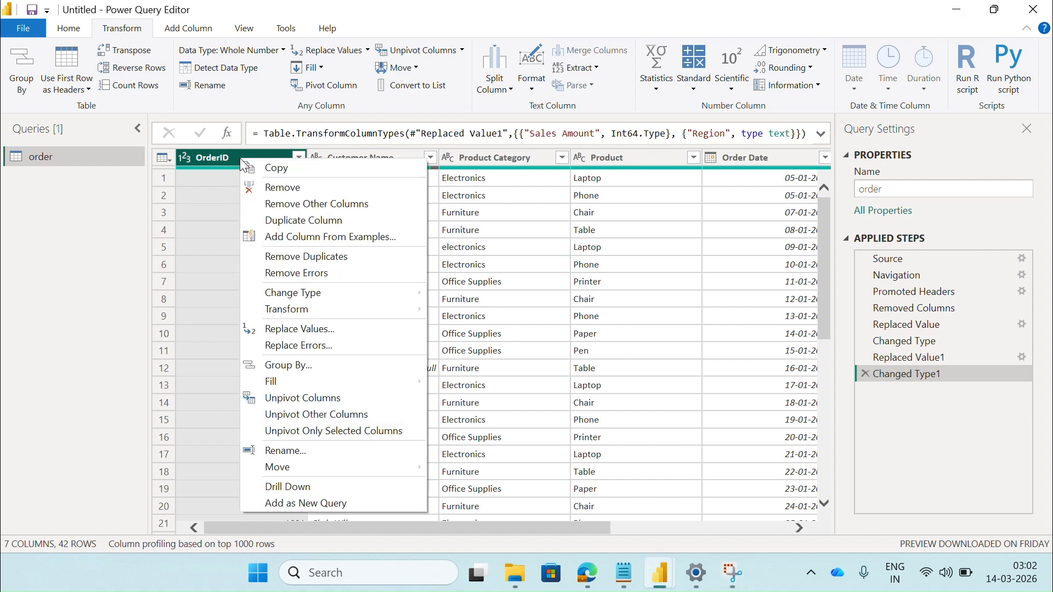
{"action": "left_click", "coordinate": [293, 257]}
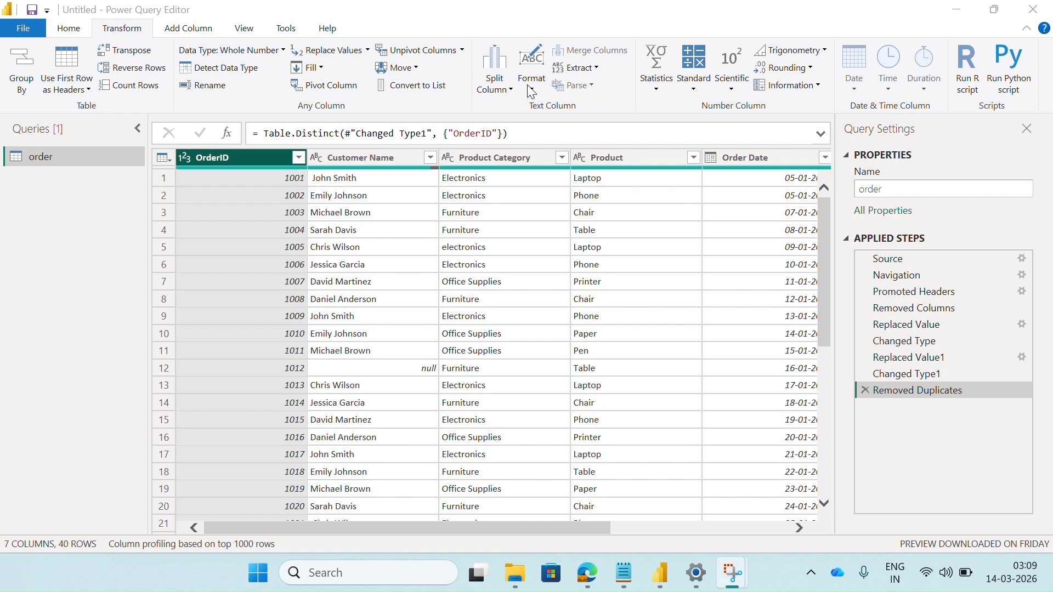
Try filtering the null rows out of the Customer Name column and delete that filter from the applied steps.
{"action": "left_click", "coordinate": [395, 158]}
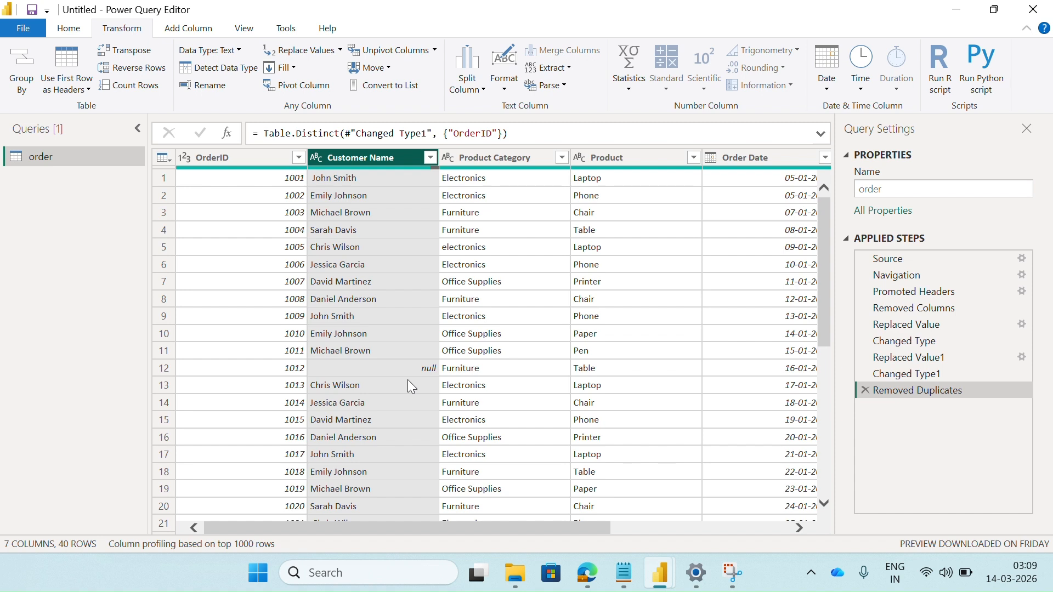
{"action": "left_click", "coordinate": [430, 158]}
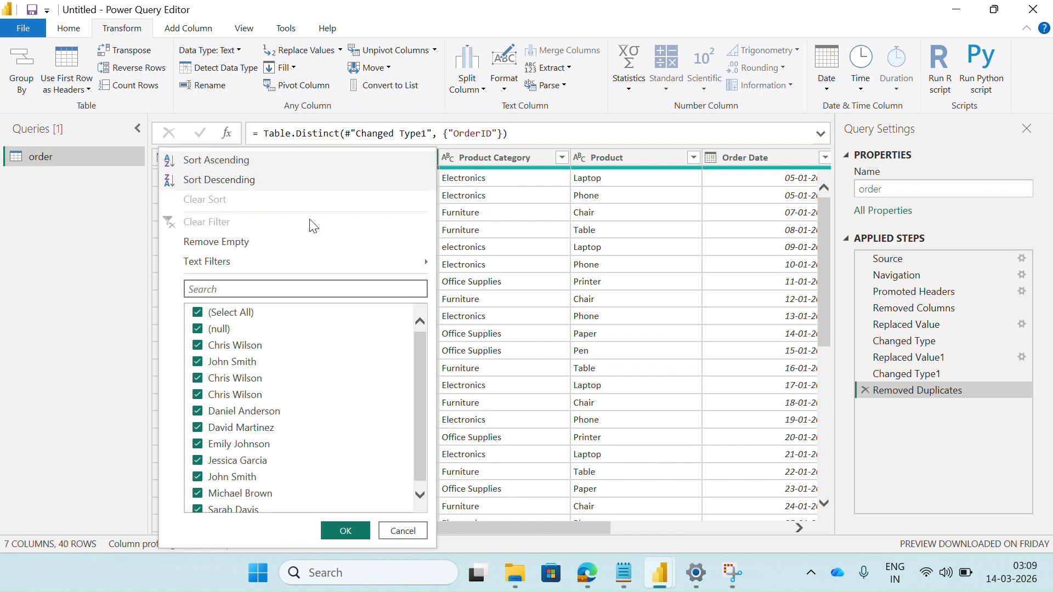
{"action": "left_click", "coordinate": [198, 330]}
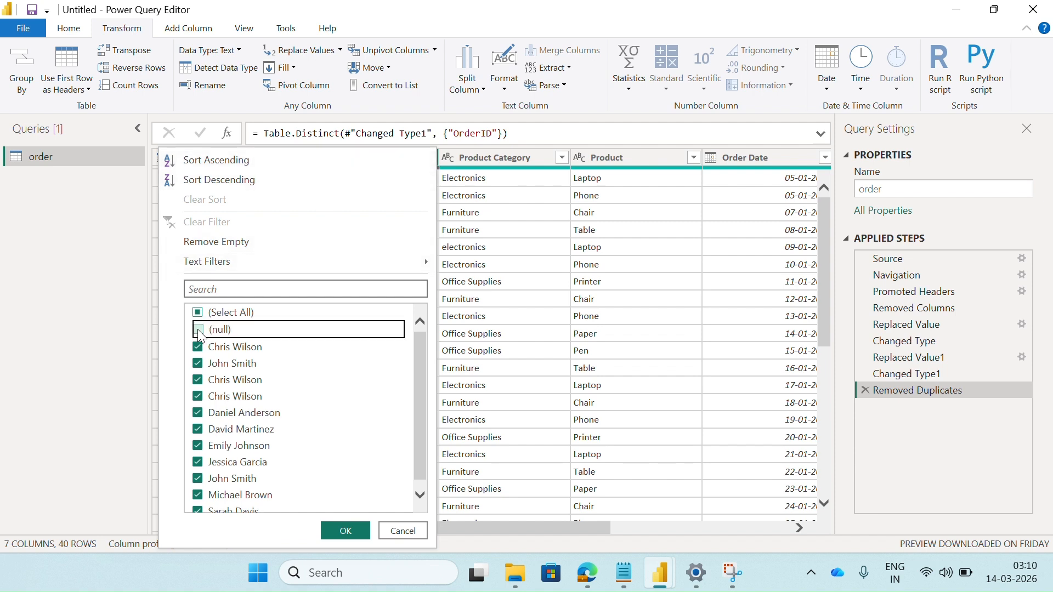
{"action": "left_click", "coordinate": [345, 532]}
{"action": "scroll", "coordinate": [357, 236], "scroll_direction": "down", "scroll_amount": 5}
{"action": "scroll", "coordinate": [361, 257], "scroll_direction": "up", "scroll_amount": 5}
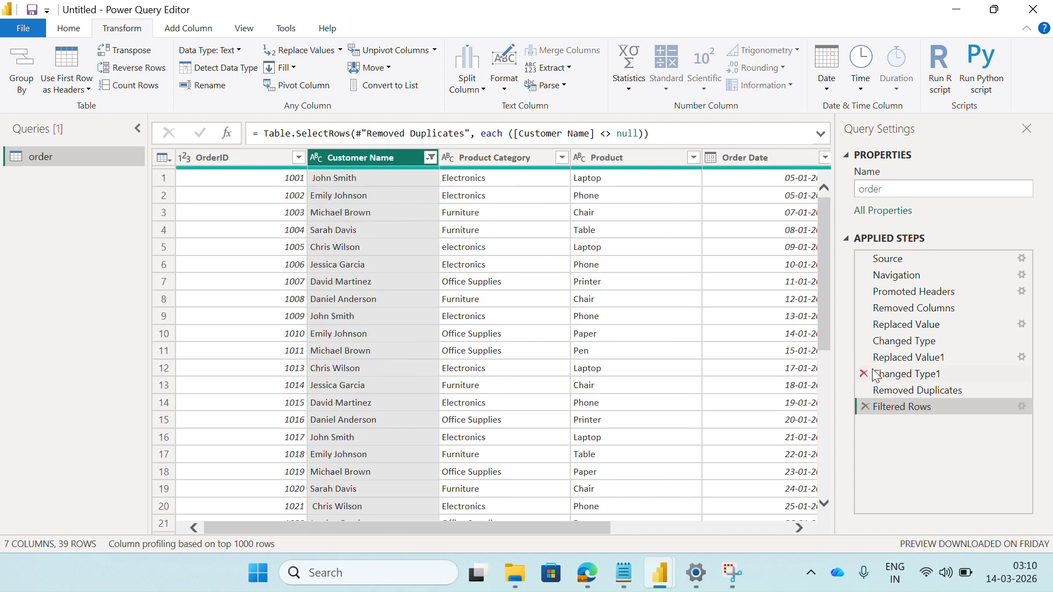
{"action": "left_click", "coordinate": [866, 407]}
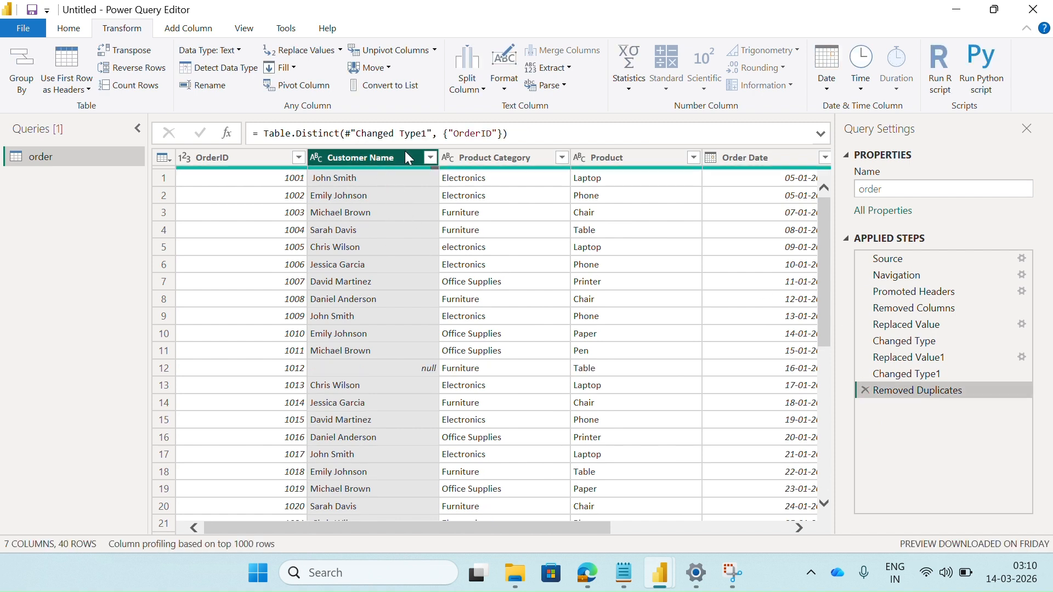
Replace null with Unkown in the Customer Name column.
{"action": "right_click", "coordinate": [347, 159]}
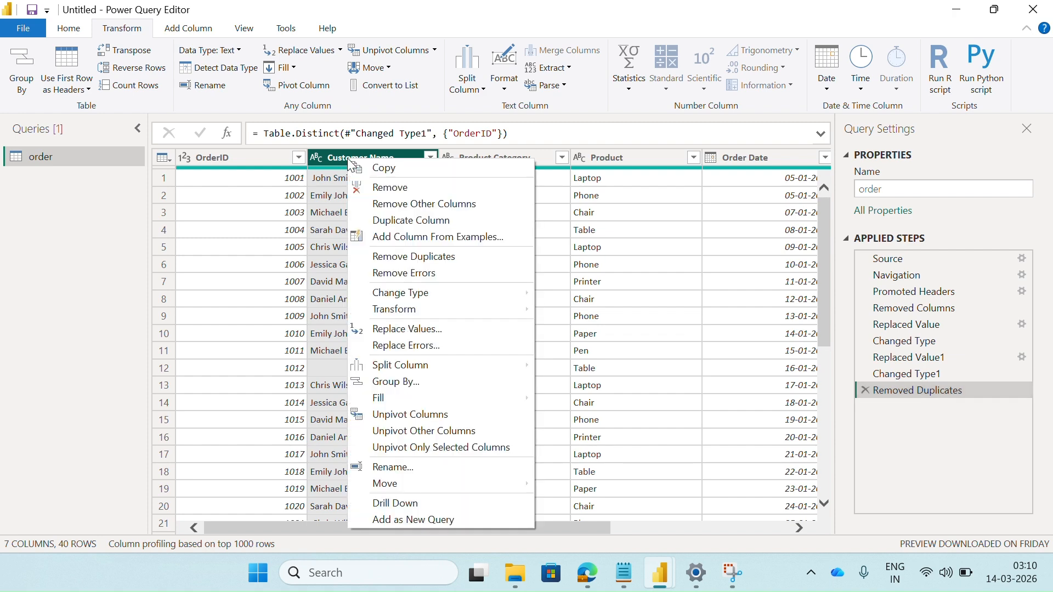
{"action": "left_click", "coordinate": [426, 332]}
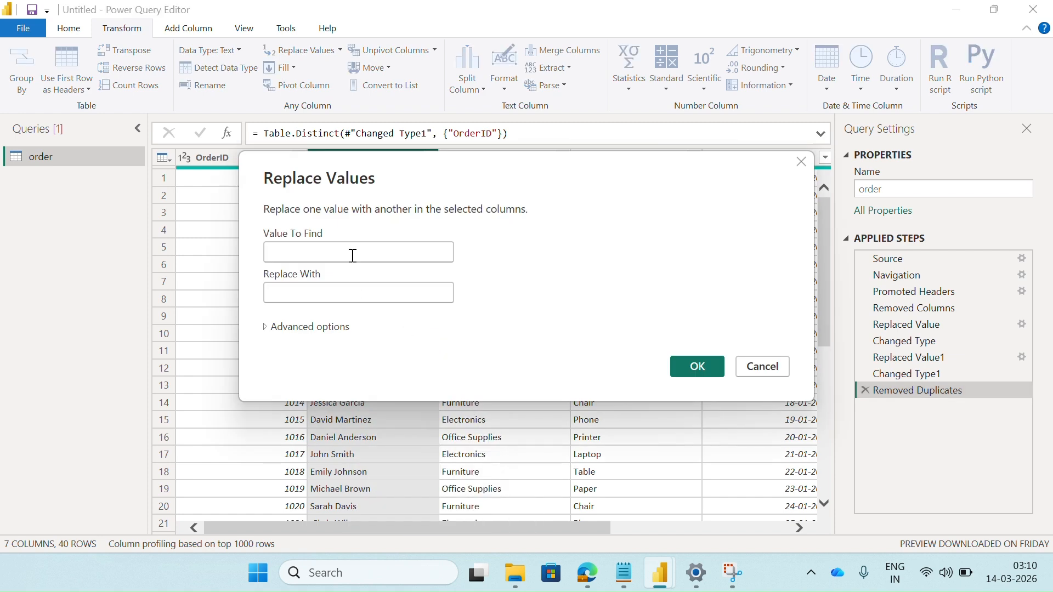
{"action": "type", "text": "null"}
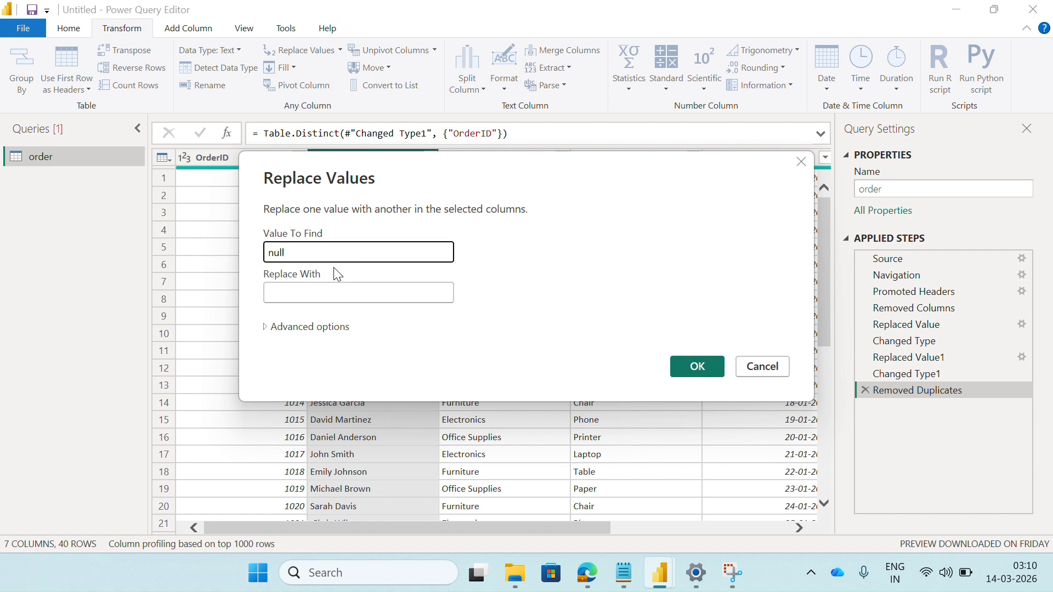
{"action": "left_click", "coordinate": [287, 290]}
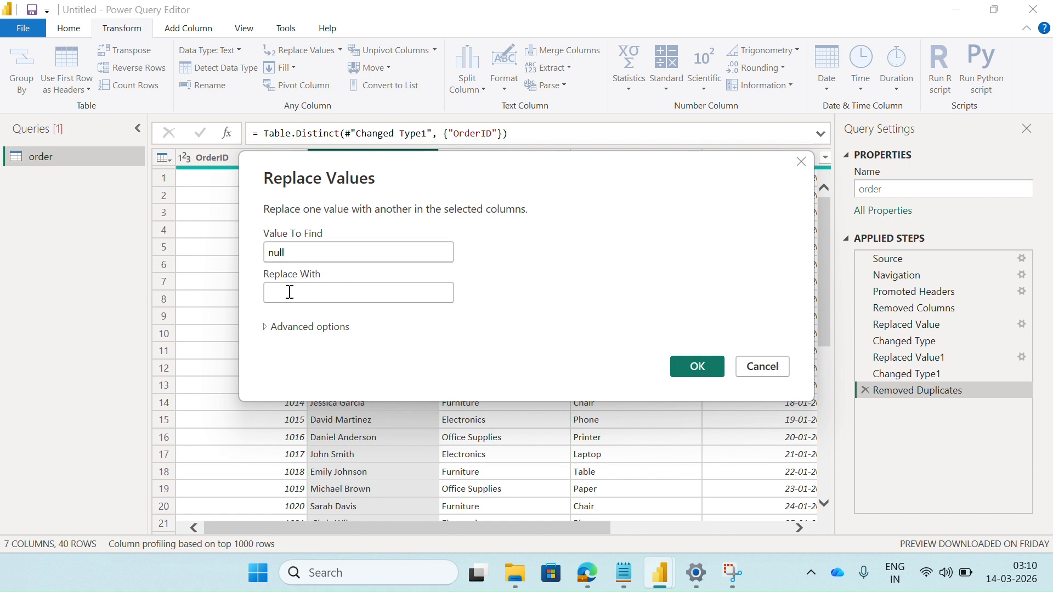
{"action": "type", "text": "U"}
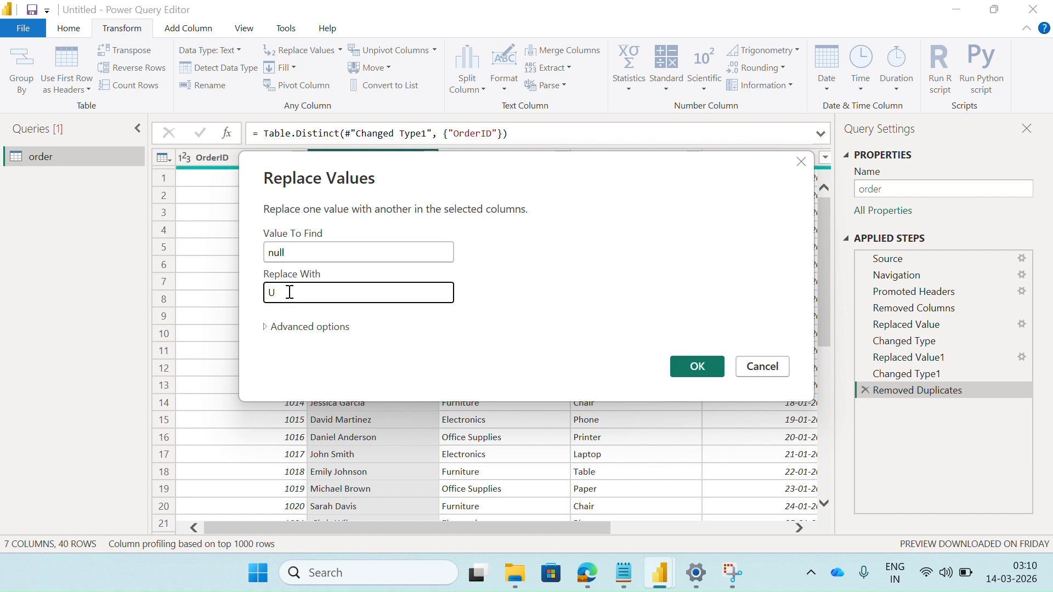
{"action": "type", "text": "nkown"}
{"action": "left_click", "coordinate": [694, 365]}
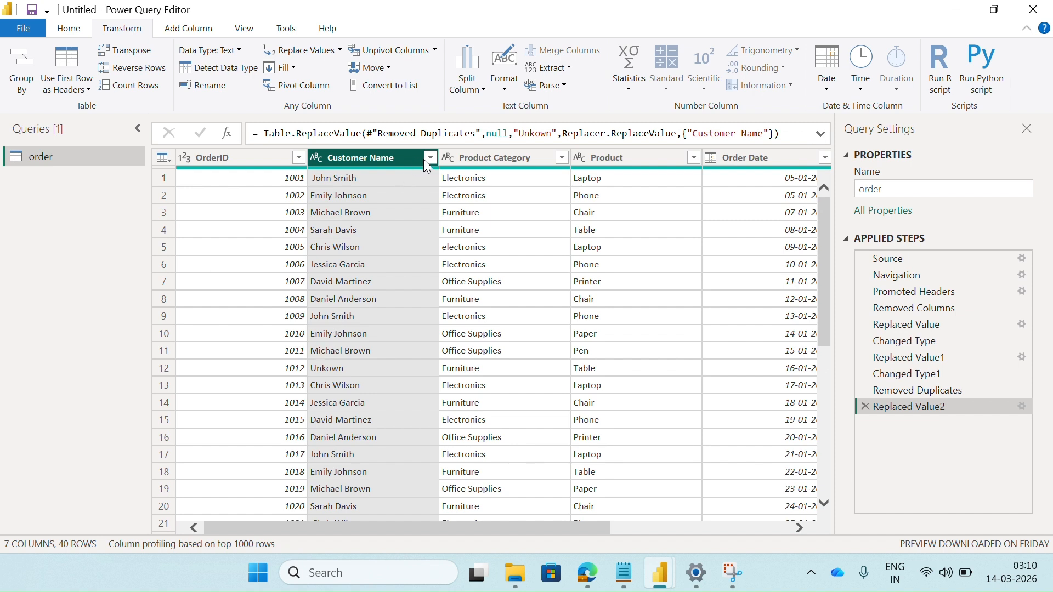
Review the Customer Name values and filter the column by searching for one customer's full name.
{"action": "left_click", "coordinate": [430, 158]}
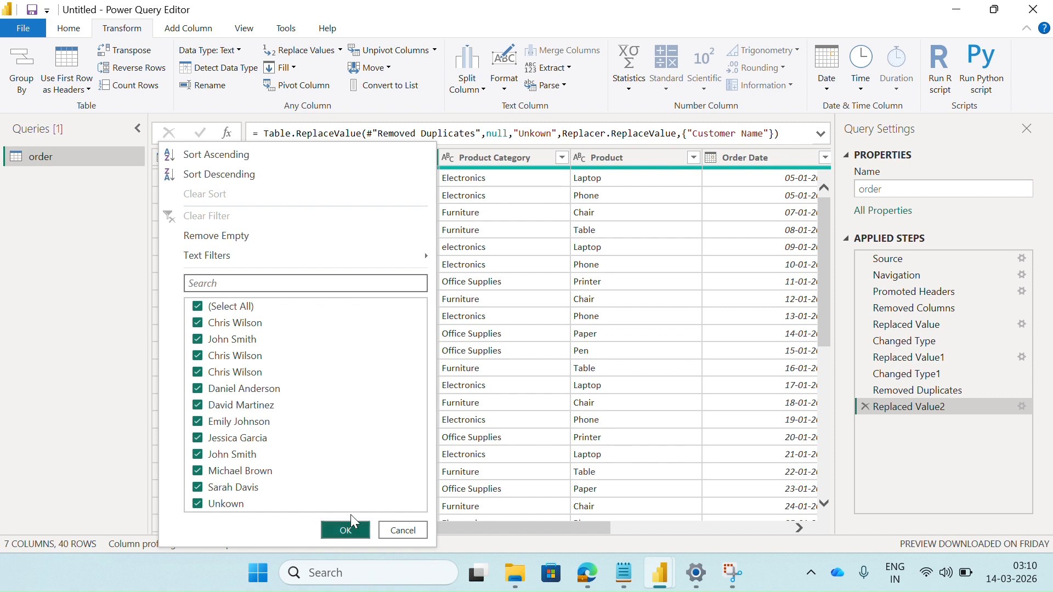
{"action": "left_click", "coordinate": [345, 530]}
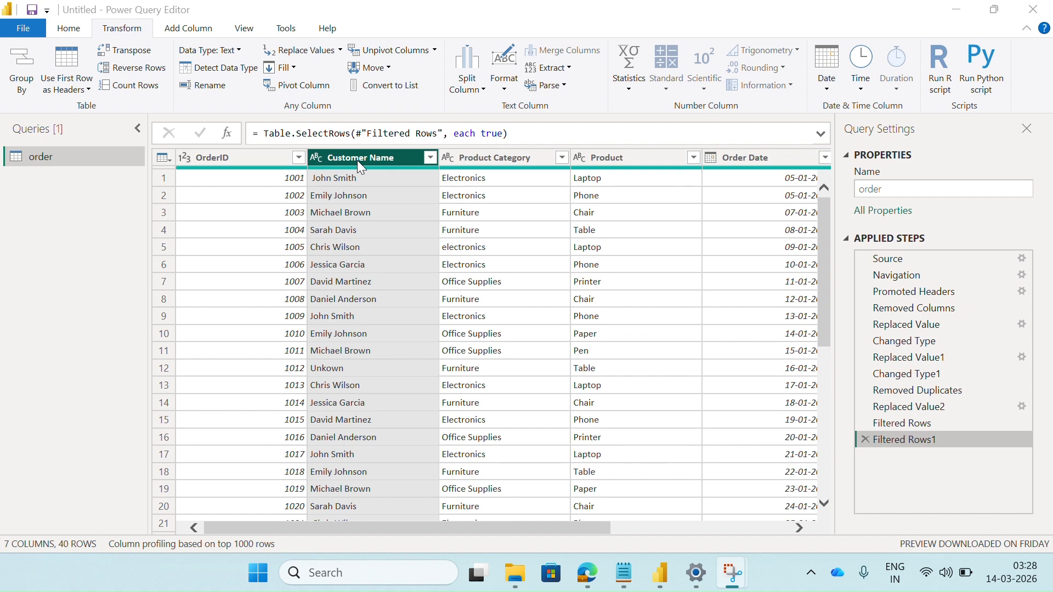
{"action": "left_click", "coordinate": [431, 157]}
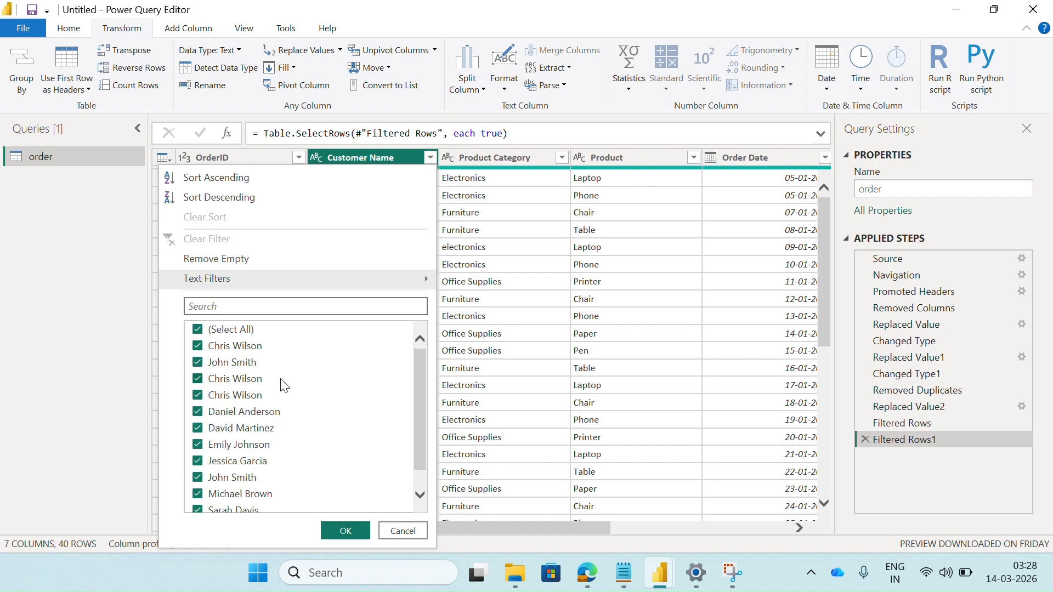
{"action": "left_click", "coordinate": [260, 305]}
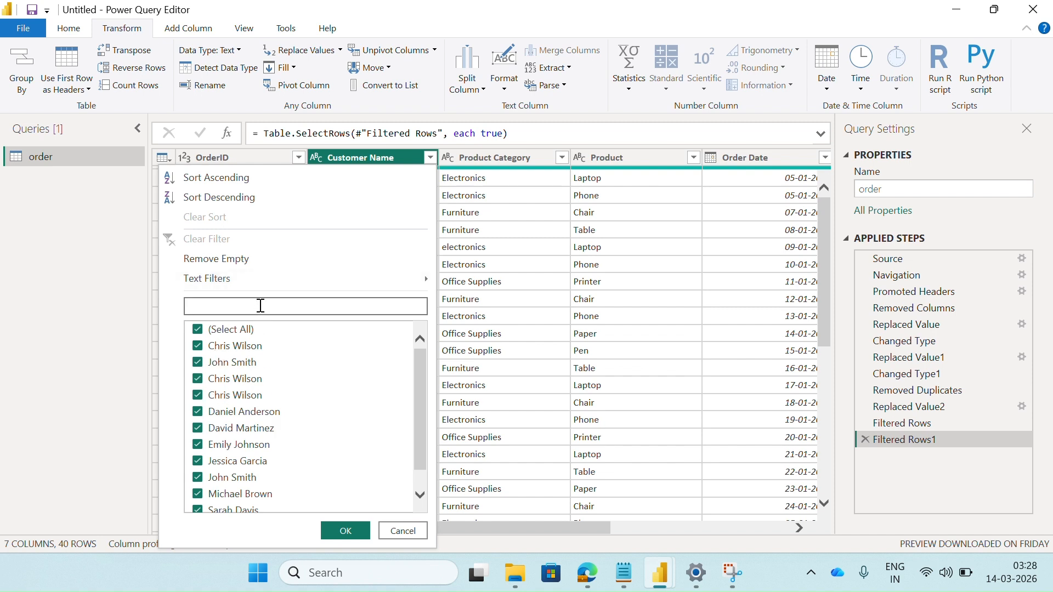
{"action": "type", "text": "JOHN"}
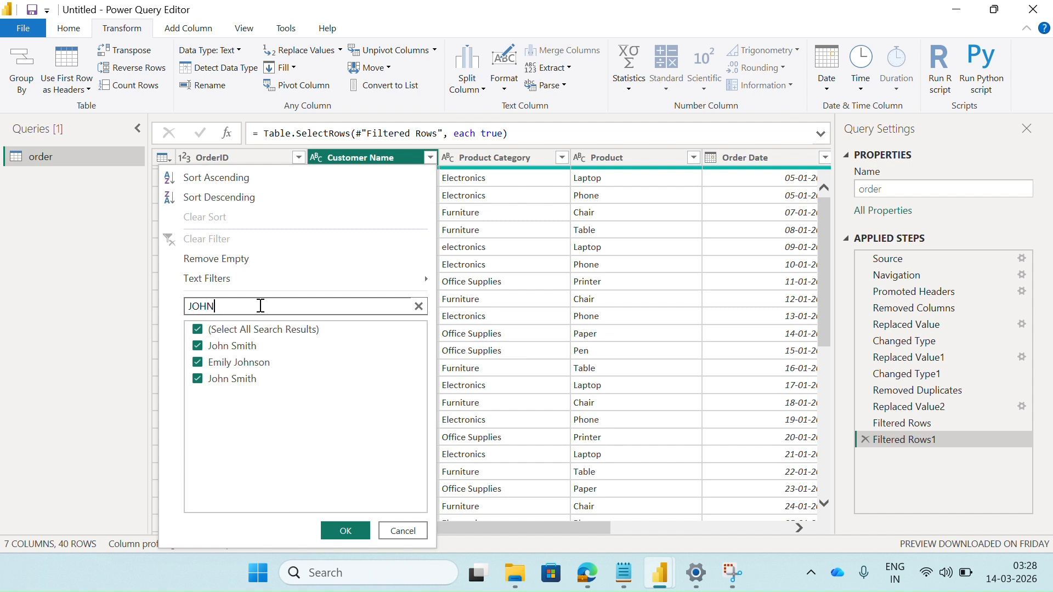
{"action": "type", "text": " SMITH"}
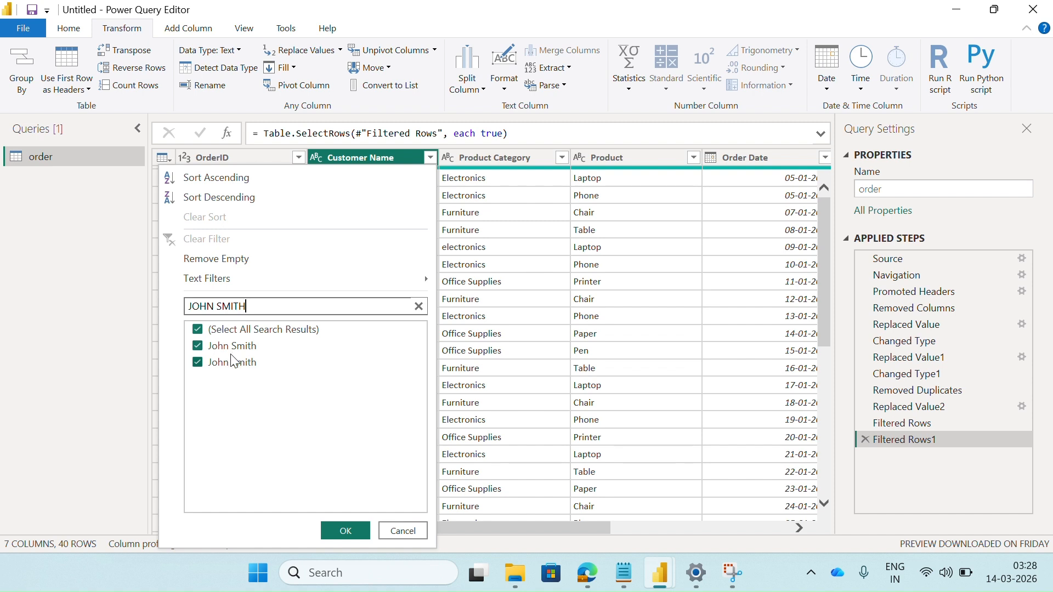
{"action": "left_click", "coordinate": [345, 531]}
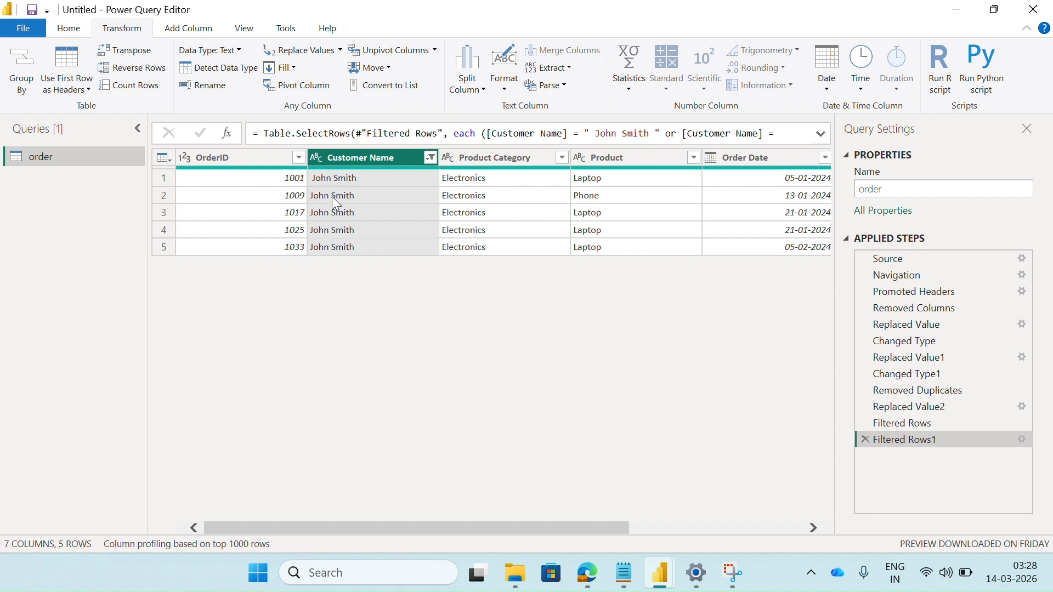
Restore all rows by selecting every value in the Customer Name filter.
{"action": "left_click", "coordinate": [431, 158]}
{"action": "left_click", "coordinate": [199, 324]}
{"action": "left_click", "coordinate": [199, 324]}
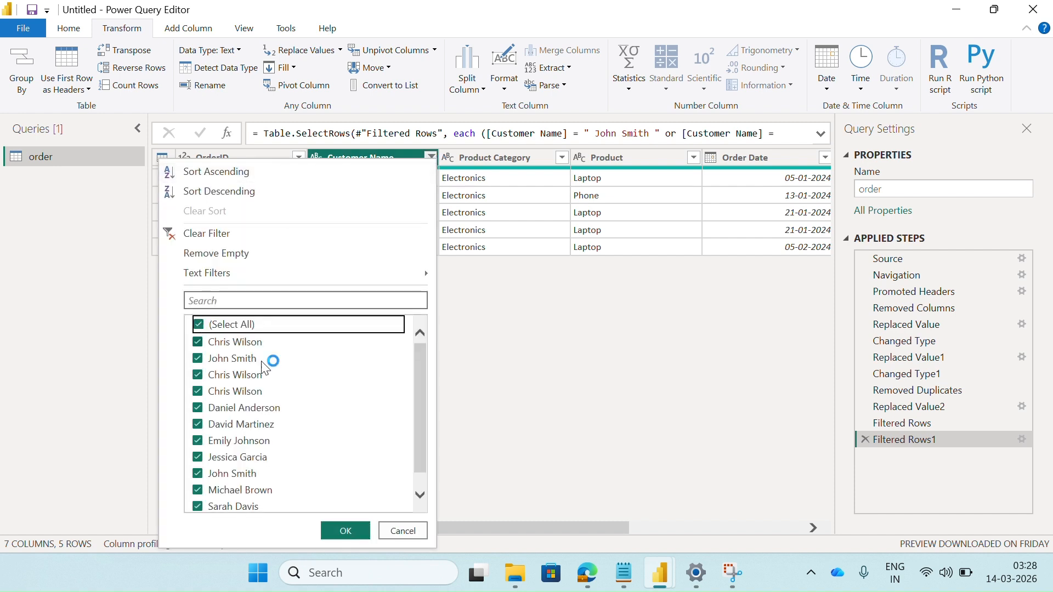
{"action": "left_click", "coordinate": [337, 530]}
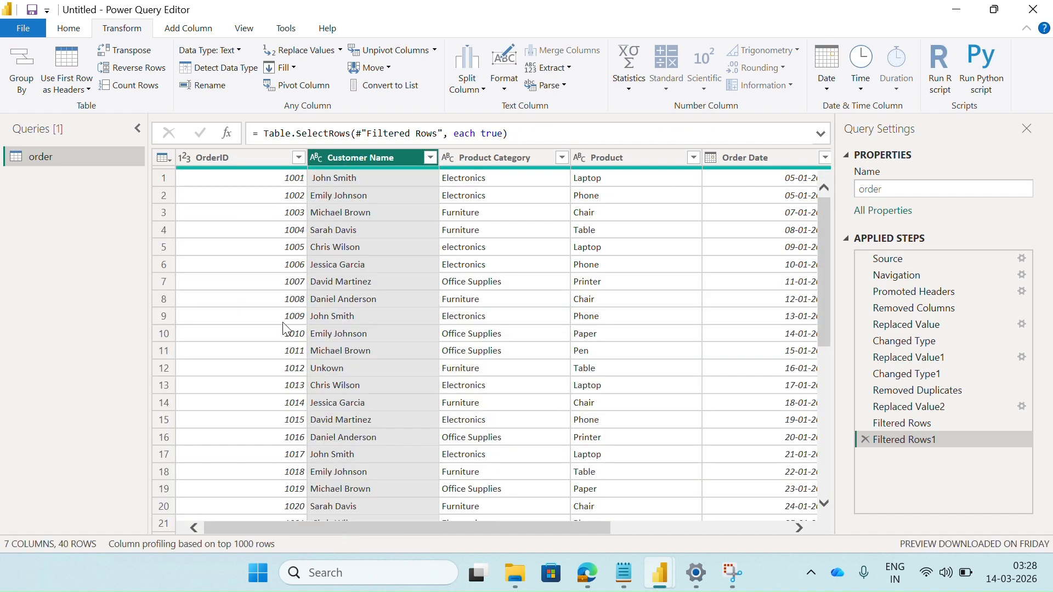
Trim leading and trailing spaces from the Customer Name column.
{"action": "left_click", "coordinate": [504, 85]}
{"action": "left_click", "coordinate": [525, 158]}
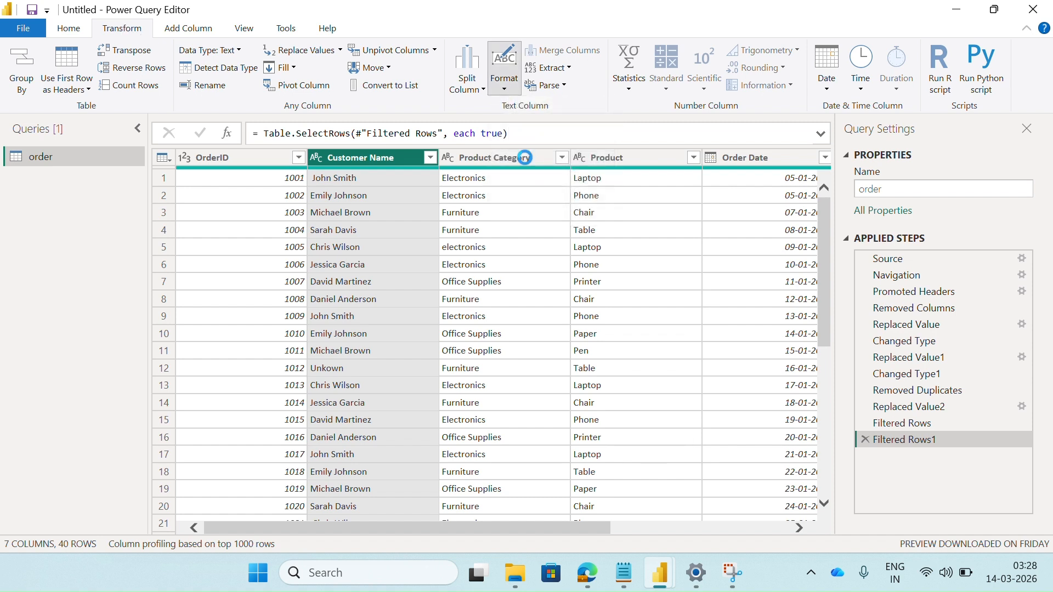
Filter the trimmed Customer Name column to the same customer's full name to check for duplicate spellings.
{"action": "left_click", "coordinate": [430, 157]}
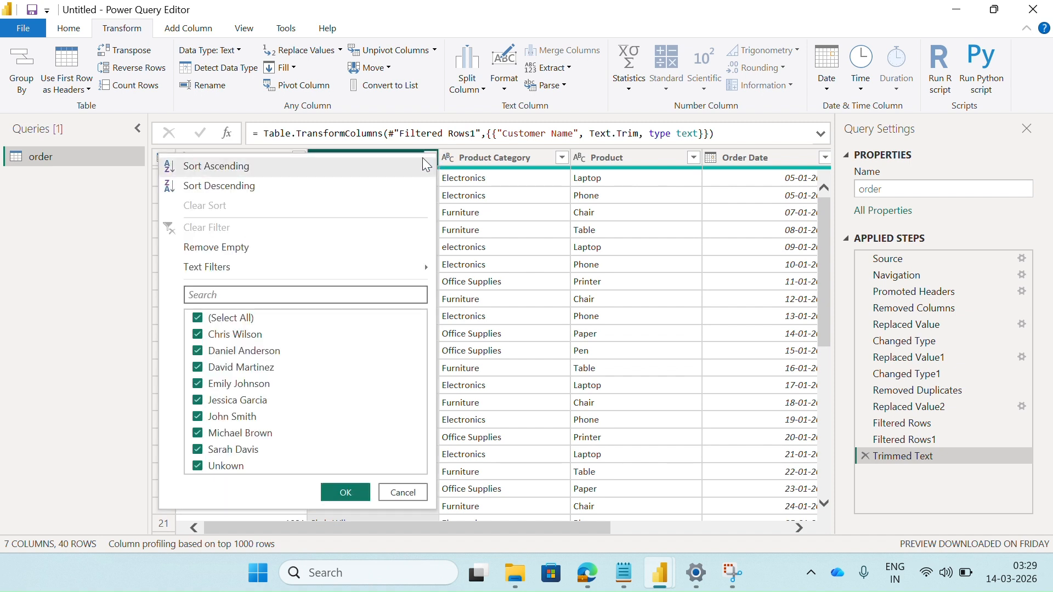
{"action": "left_click", "coordinate": [321, 291]}
{"action": "type", "text": "JOHN"}
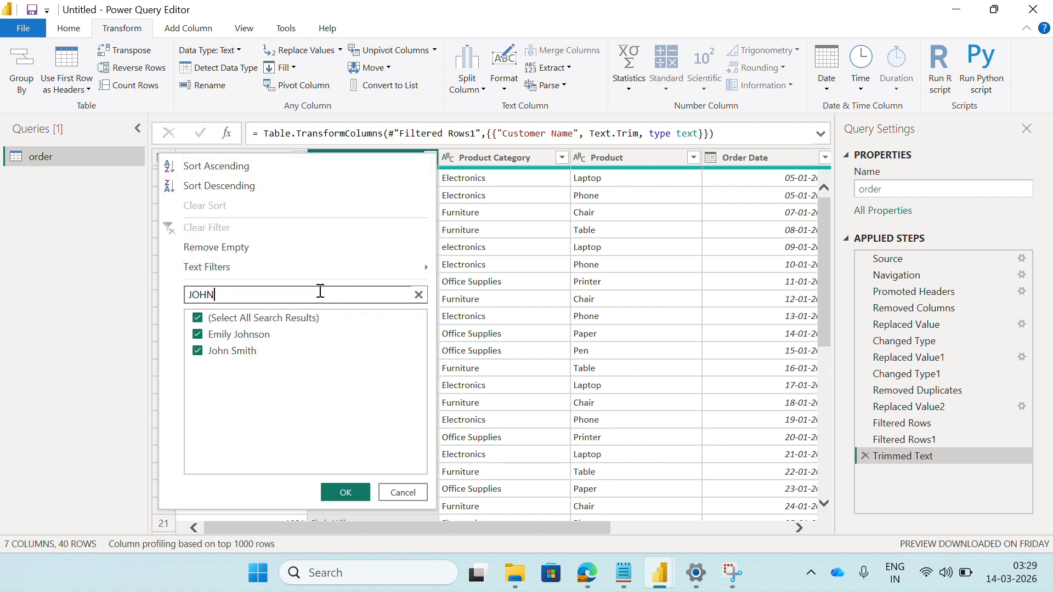
{"action": "type", "text": " SMITJH"}
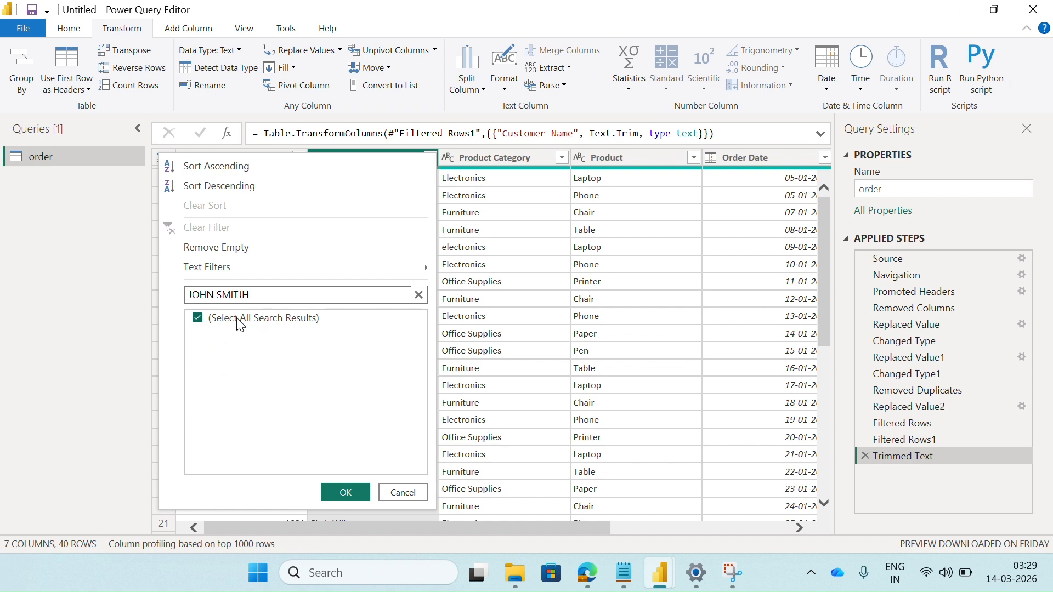
{"action": "key", "text": "BackSpace"}
{"action": "key", "text": "BackSpace"}
{"action": "type", "text": "H"}
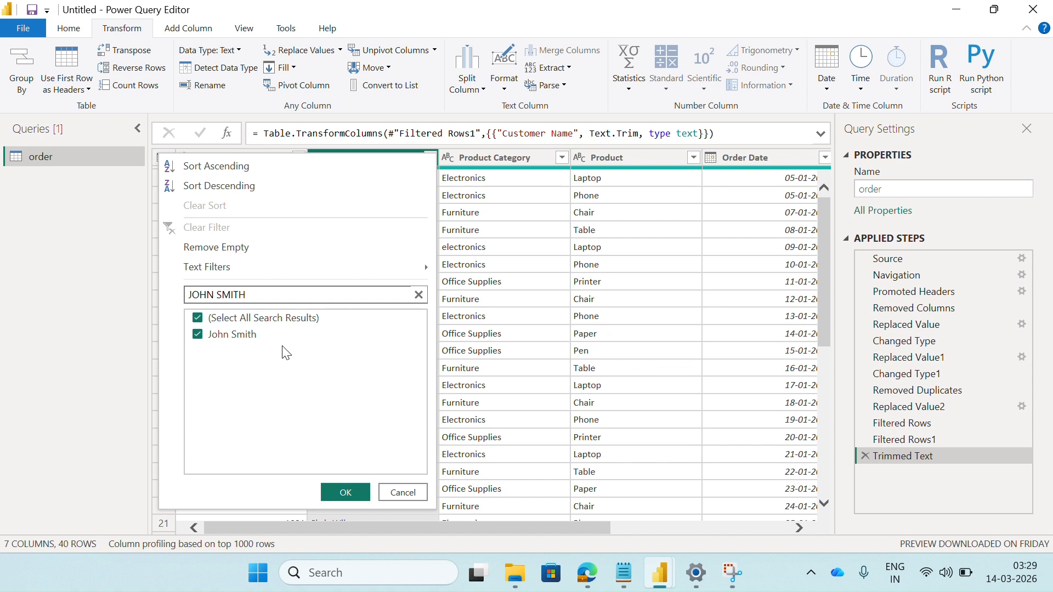
{"action": "left_click", "coordinate": [345, 492]}
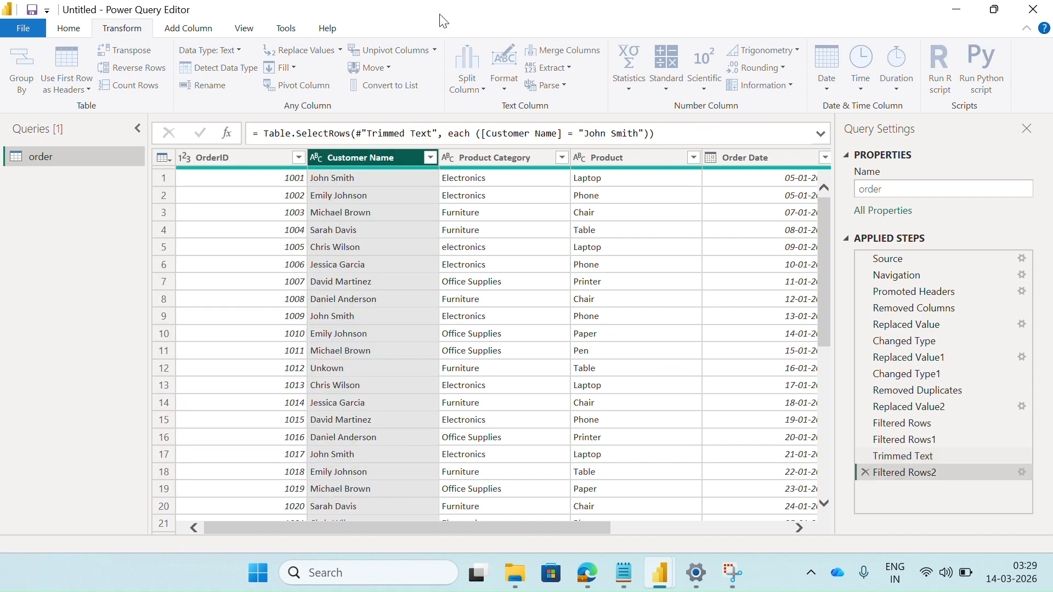
Reselect all values in the Customer Name filter so that every order row is included again.
{"action": "left_click", "coordinate": [430, 157]}
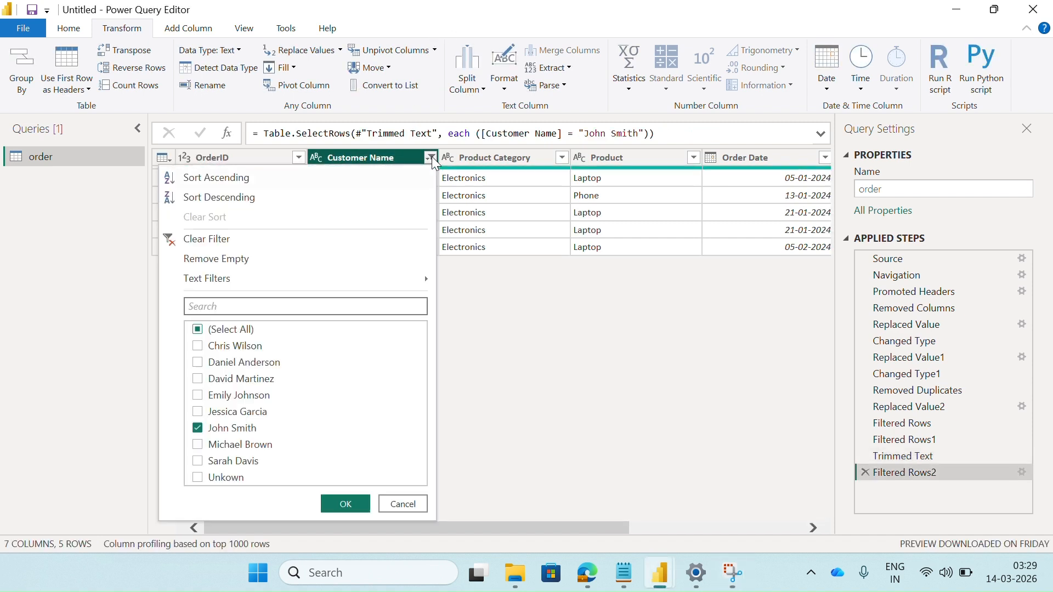
{"action": "left_click", "coordinate": [198, 332]}
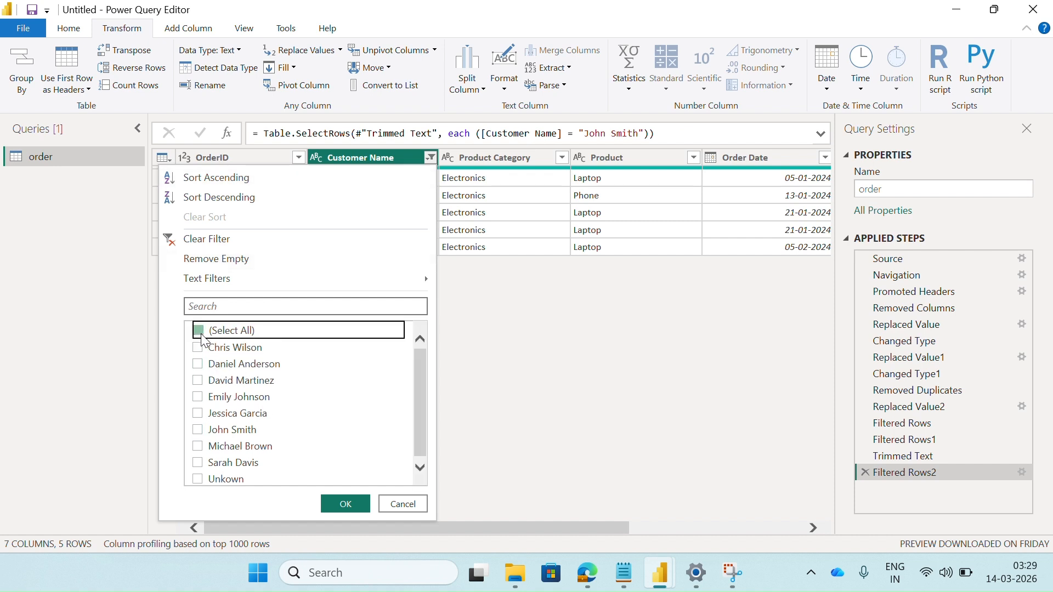
{"action": "left_click", "coordinate": [198, 330]}
{"action": "left_click", "coordinate": [344, 503]}
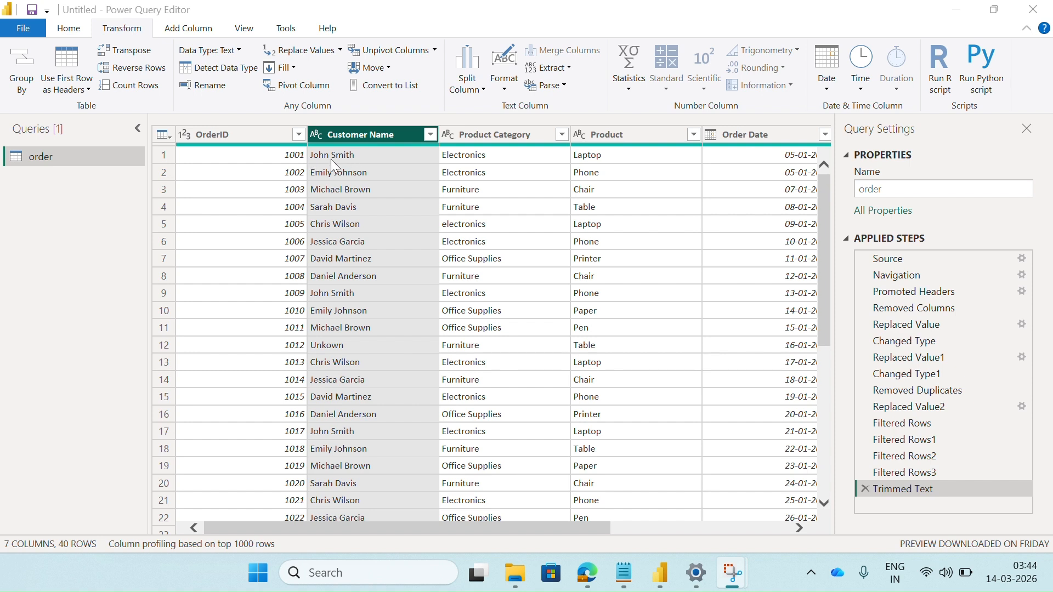
Split the Customer Name column by Space at each occurrence of the delimiter, with the quote character set to None.
{"action": "right_click", "coordinate": [366, 131]}
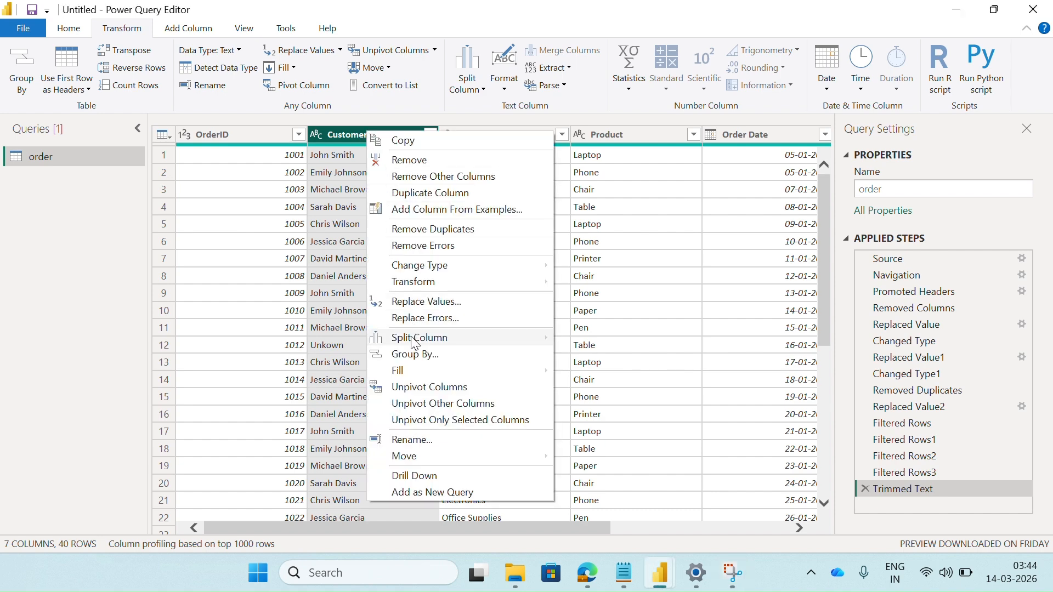
{"action": "mouse_move", "coordinate": [415, 342]}
{"action": "left_click", "coordinate": [588, 340]}
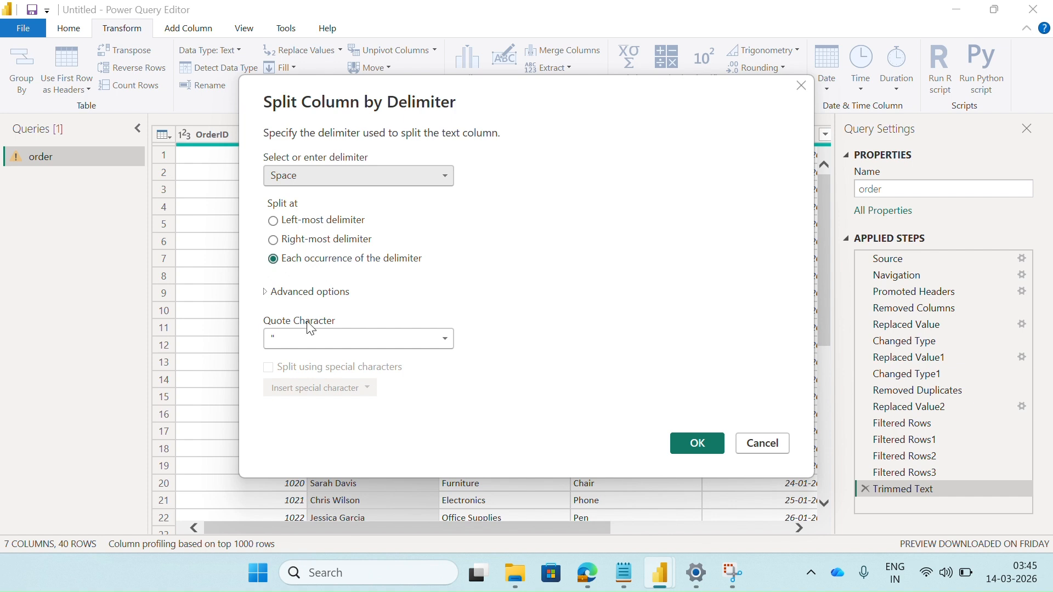
{"action": "left_click", "coordinate": [302, 337]}
{"action": "left_click", "coordinate": [291, 360]}
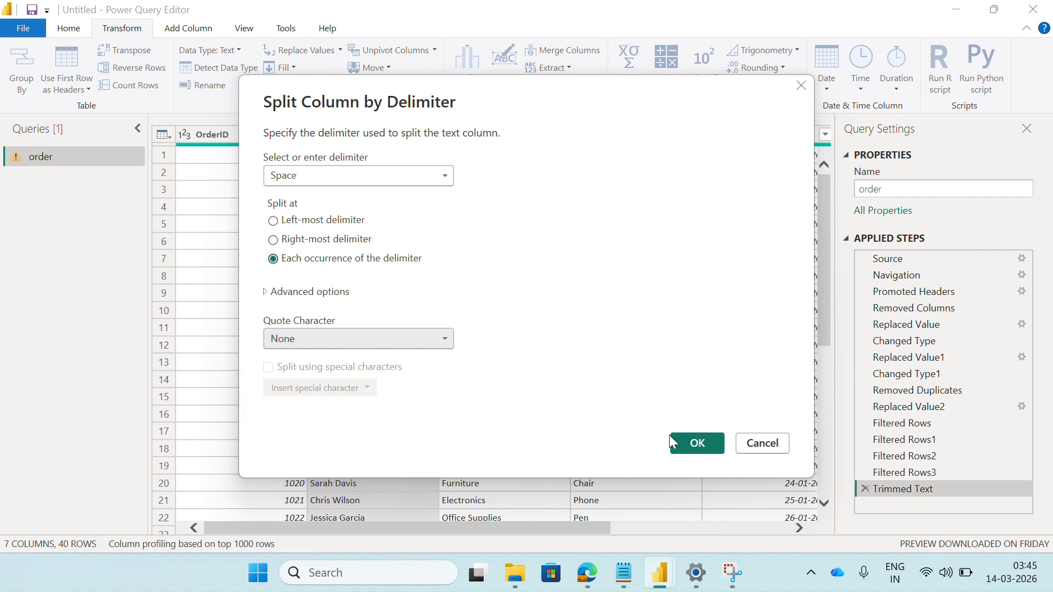
{"action": "left_click", "coordinate": [699, 446]}
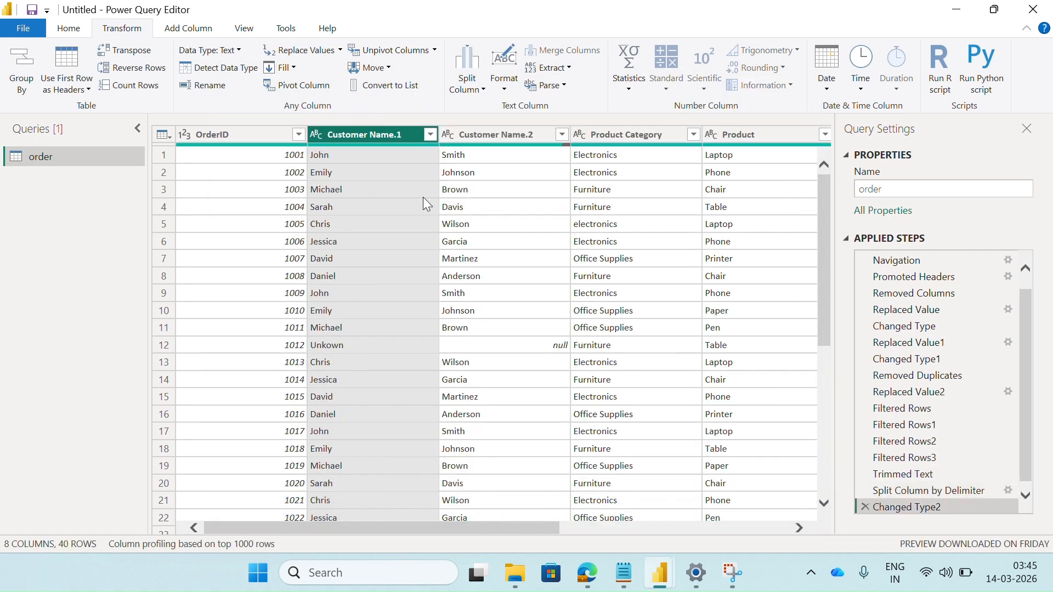
Rename the Customer Name.1 column to First Name.
{"action": "double_click", "coordinate": [380, 136]}
{"action": "type", "text": "Firs"}
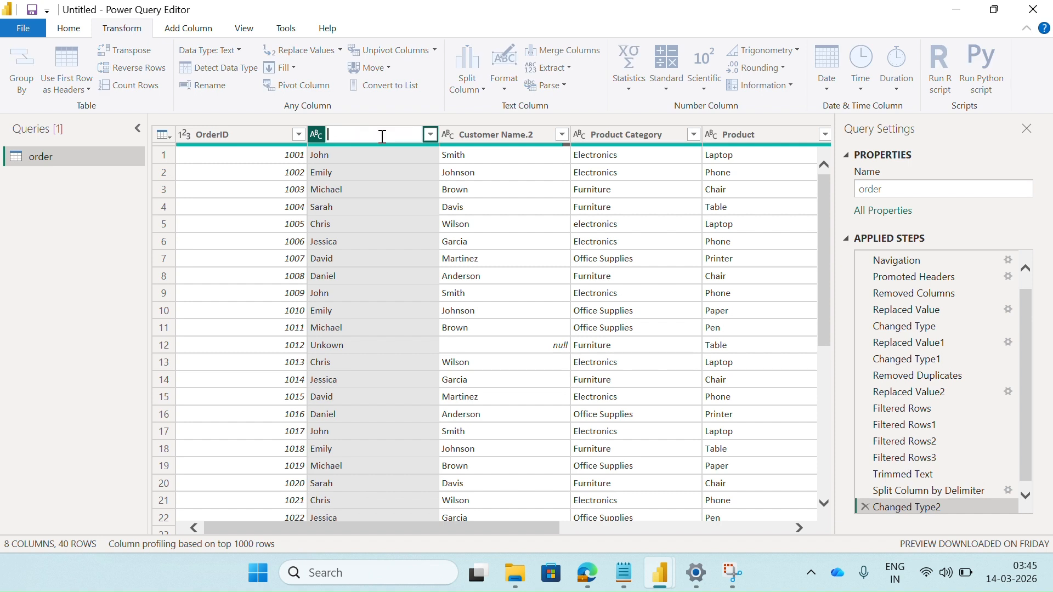
{"action": "type", "text": "t Name"}
{"action": "key", "text": "Return"}
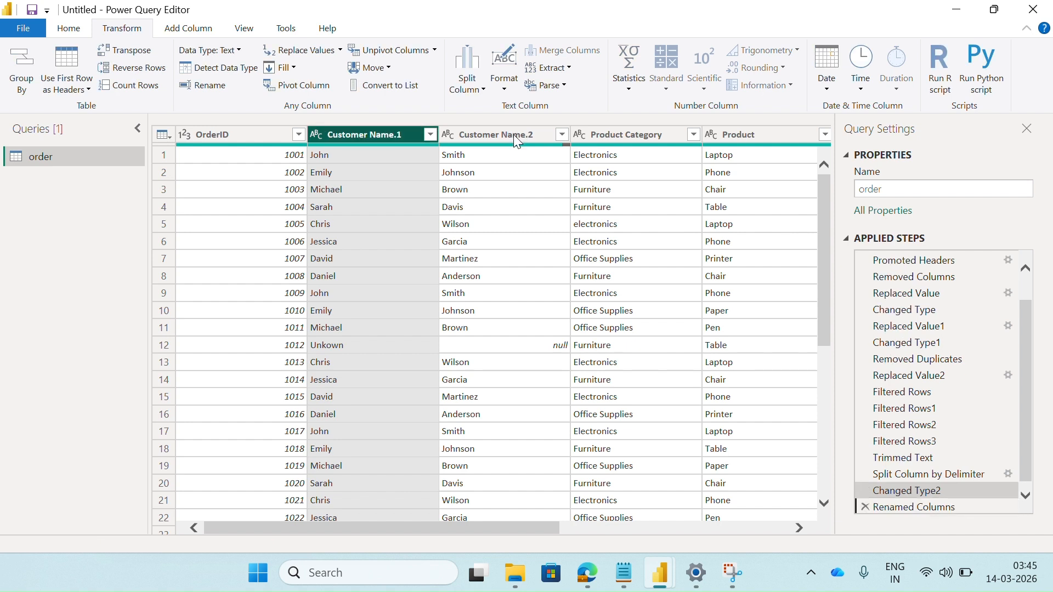
Rename the Customer Name.2 column to Last Name.
{"action": "left_click", "coordinate": [513, 133]}
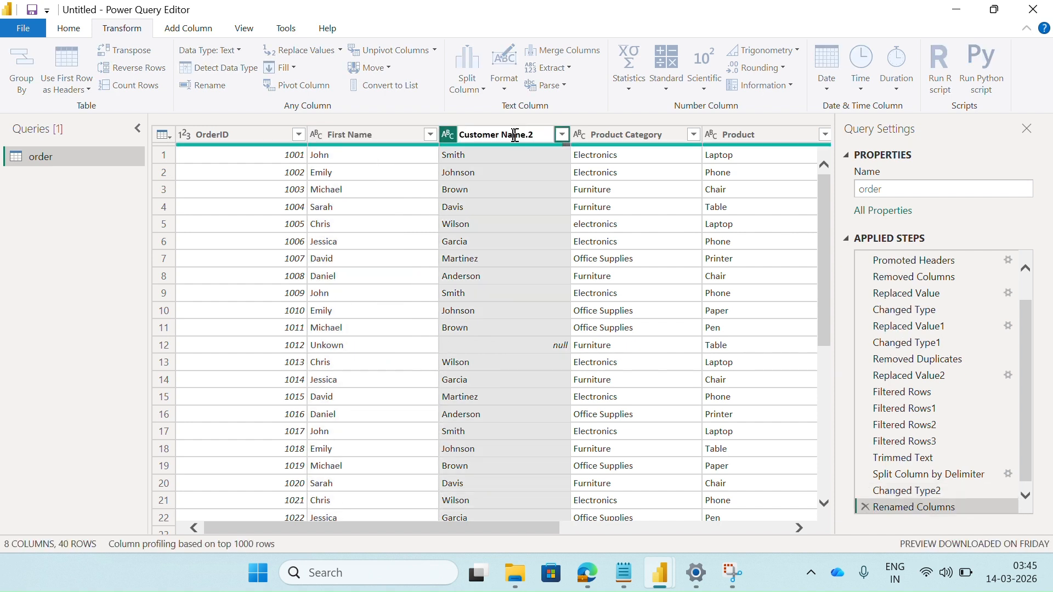
{"action": "double_click", "coordinate": [515, 135]}
{"action": "type", "text": "Last Name"}
{"action": "key", "text": "Return"}
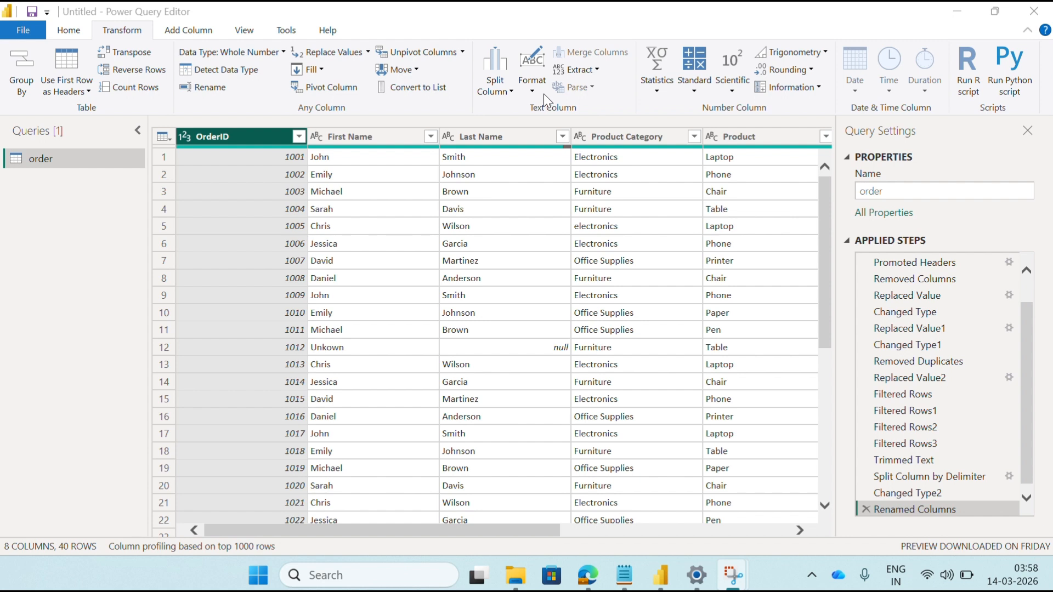
Show column quality for the order table and examine the OrderID column's valid, error and empty shares.
{"action": "left_click", "coordinate": [241, 32]}
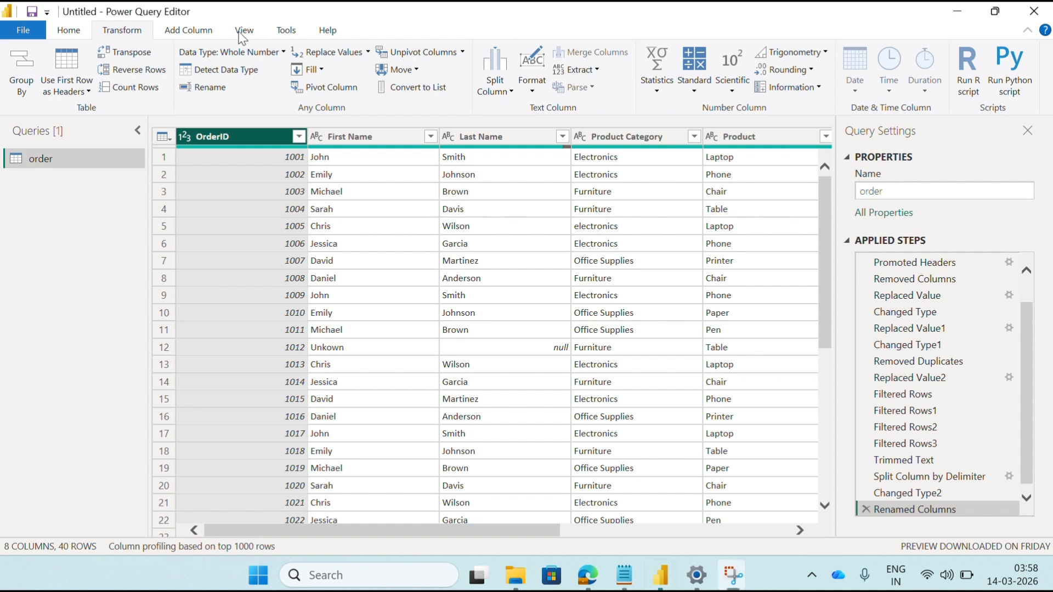
{"action": "left_click", "coordinate": [244, 33]}
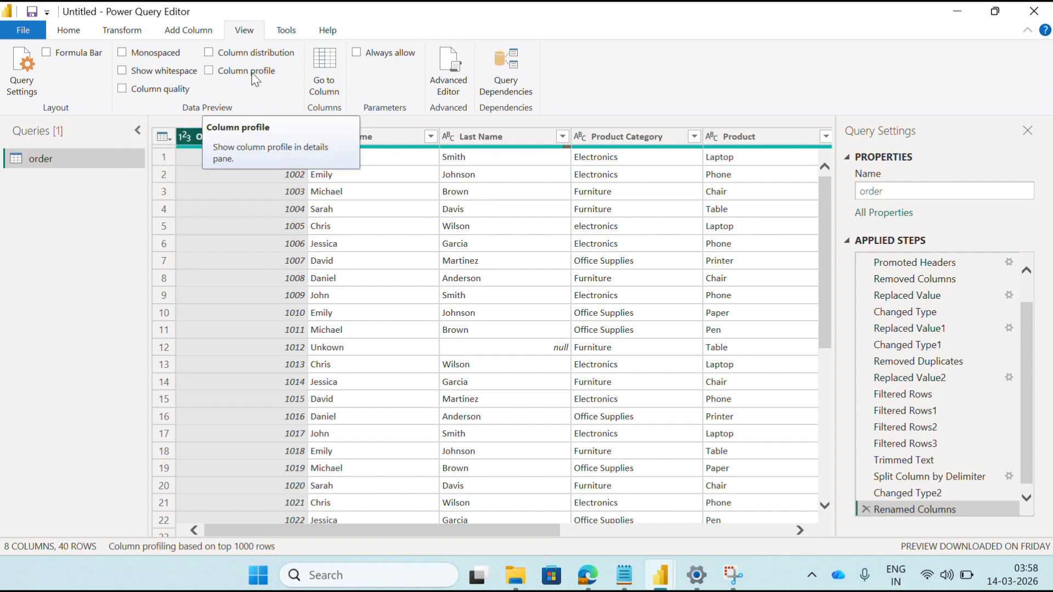
{"action": "left_click", "coordinate": [123, 91]}
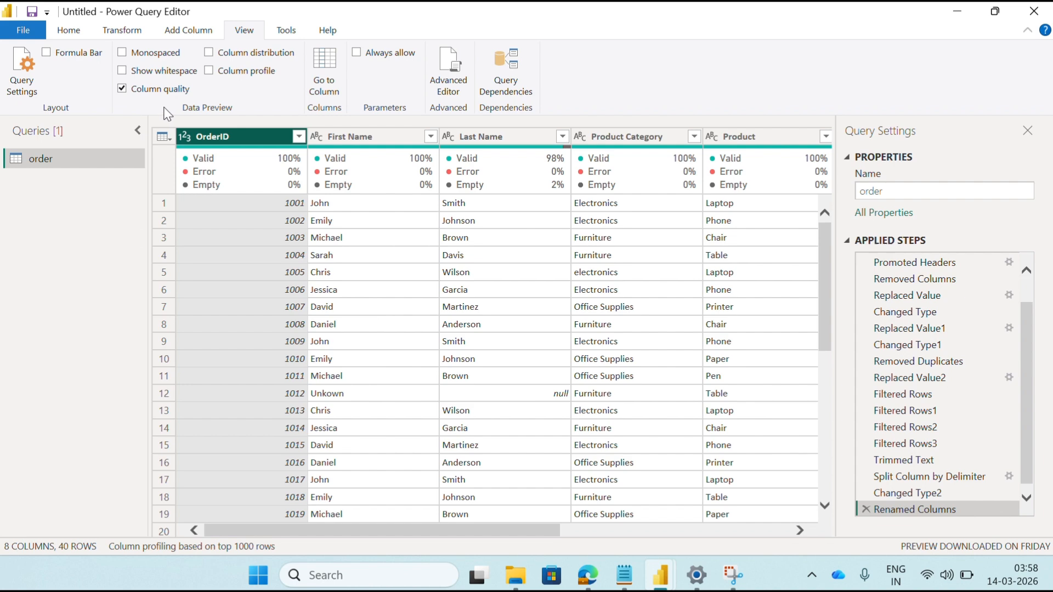
{"action": "mouse_move", "coordinate": [241, 163]}
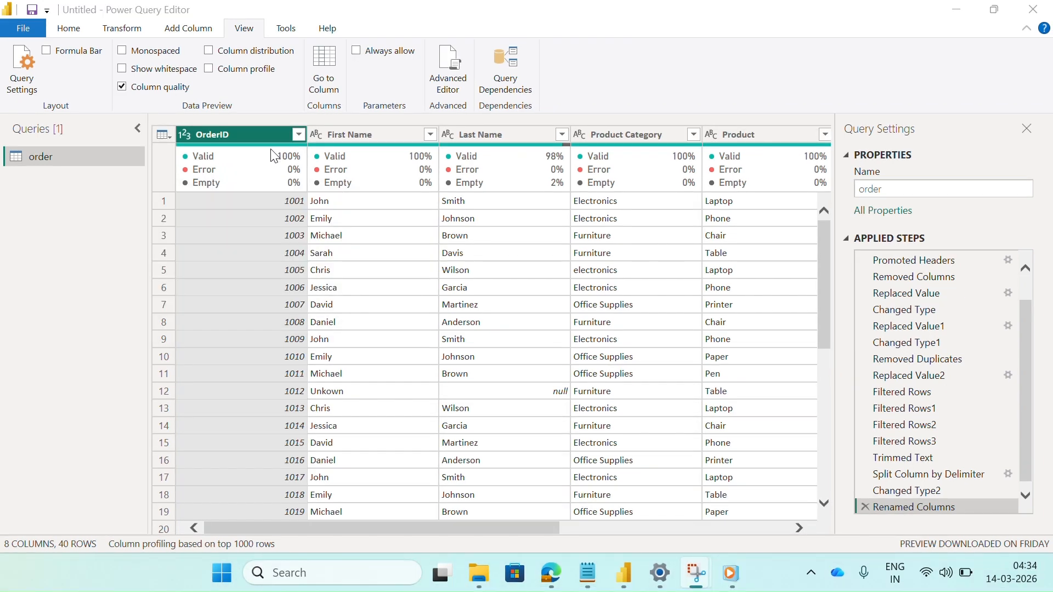
{"action": "mouse_move", "coordinate": [203, 167]}
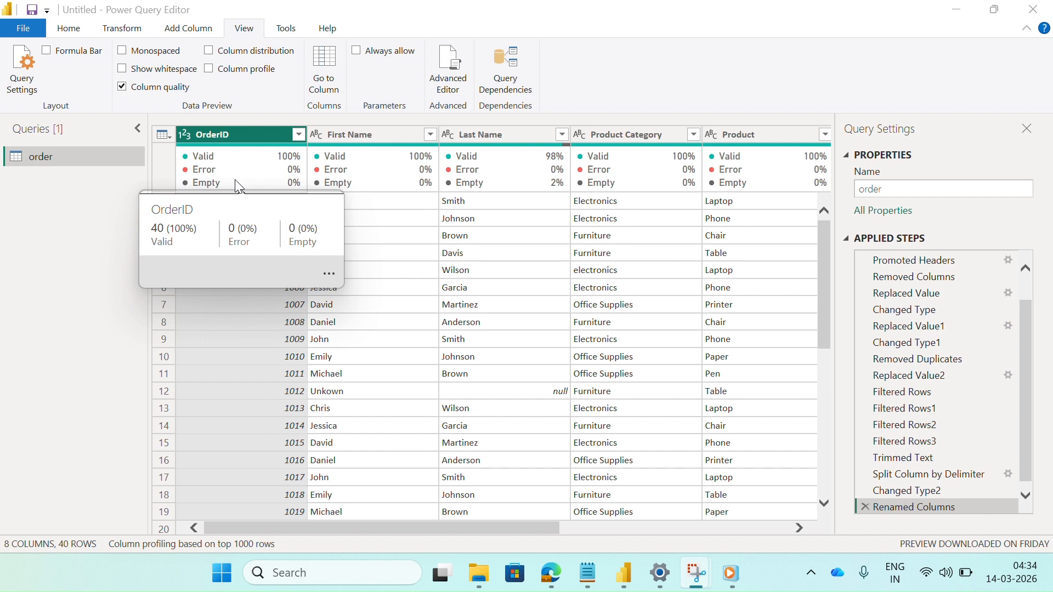
Replace the column quality display with the column profile and review the OrderID column's statistics.
{"action": "left_click", "coordinate": [122, 87]}
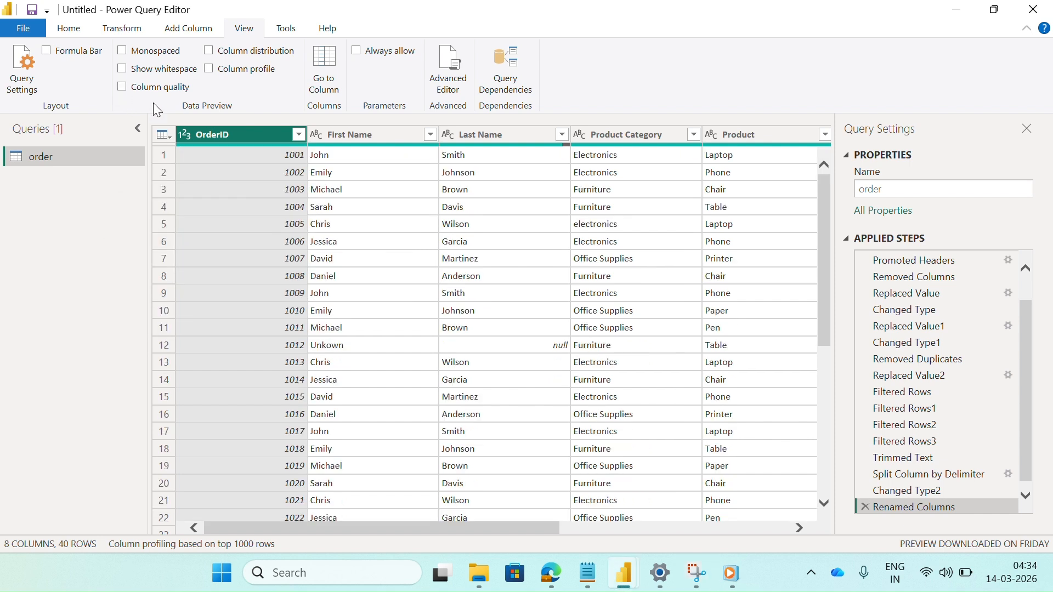
{"action": "left_click", "coordinate": [210, 69]}
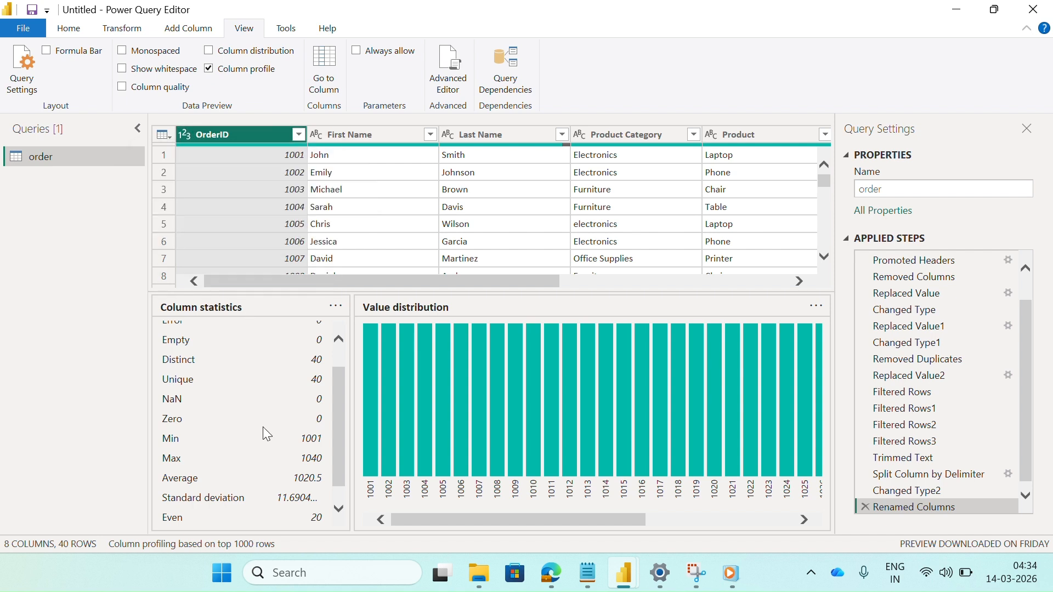
{"action": "scroll", "coordinate": [251, 402], "scroll_direction": "up", "scroll_amount": 2}
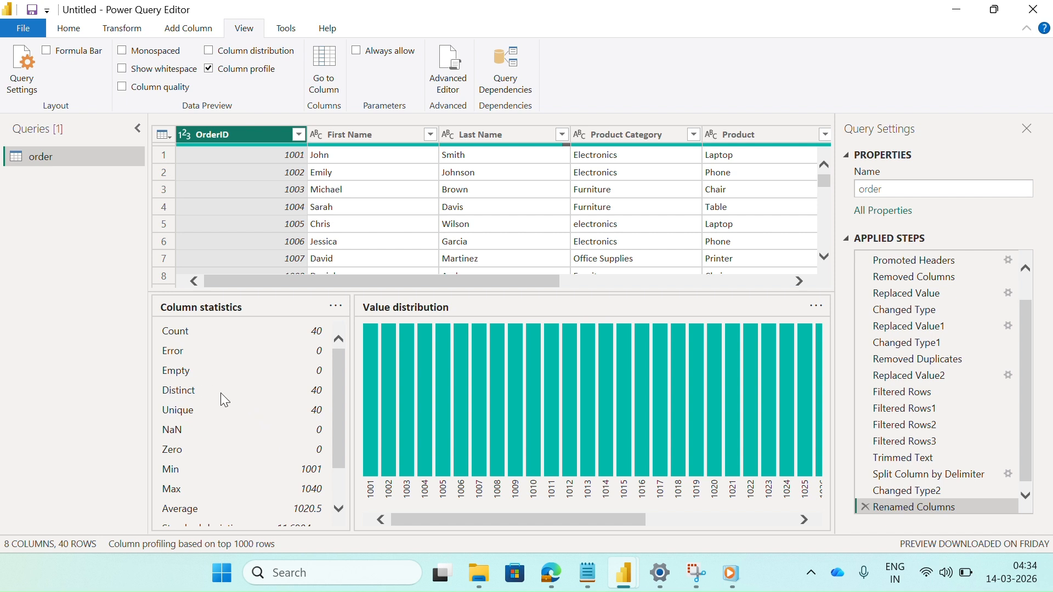
{"action": "scroll", "coordinate": [233, 404], "scroll_direction": "down", "scroll_amount": 1}
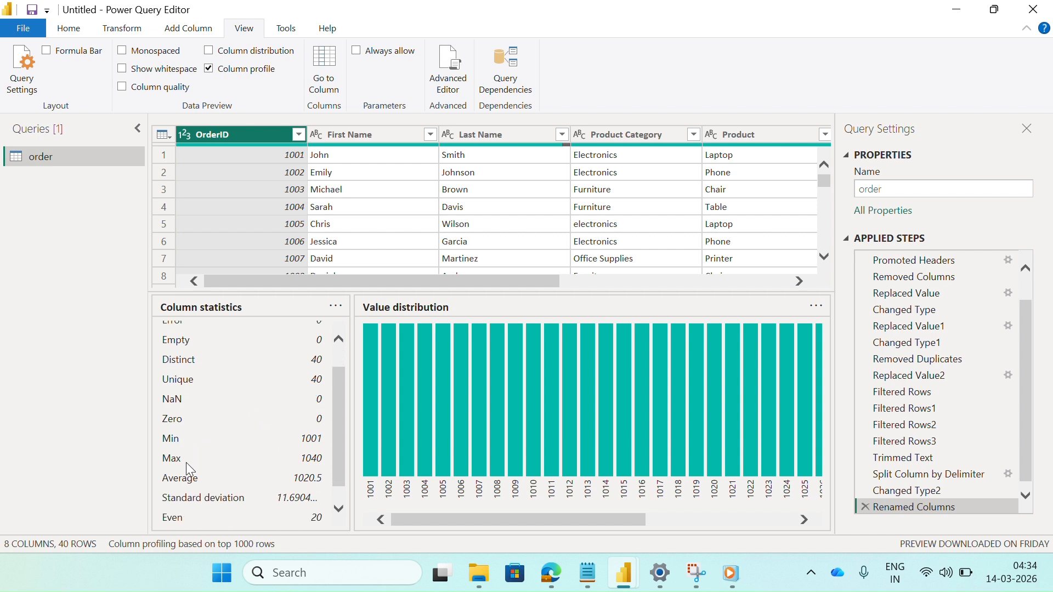
Replace the column profile with column distribution and inspect the OrderID column's distinct and unique values.
{"action": "left_click", "coordinate": [209, 73]}
{"action": "left_click", "coordinate": [209, 52]}
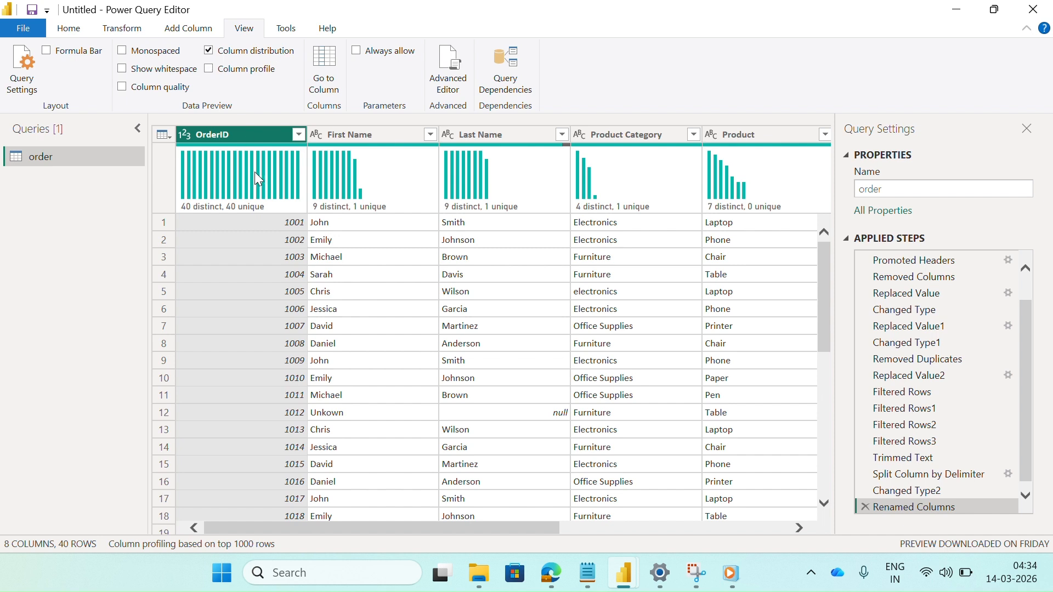
{"action": "mouse_move", "coordinate": [256, 187]}
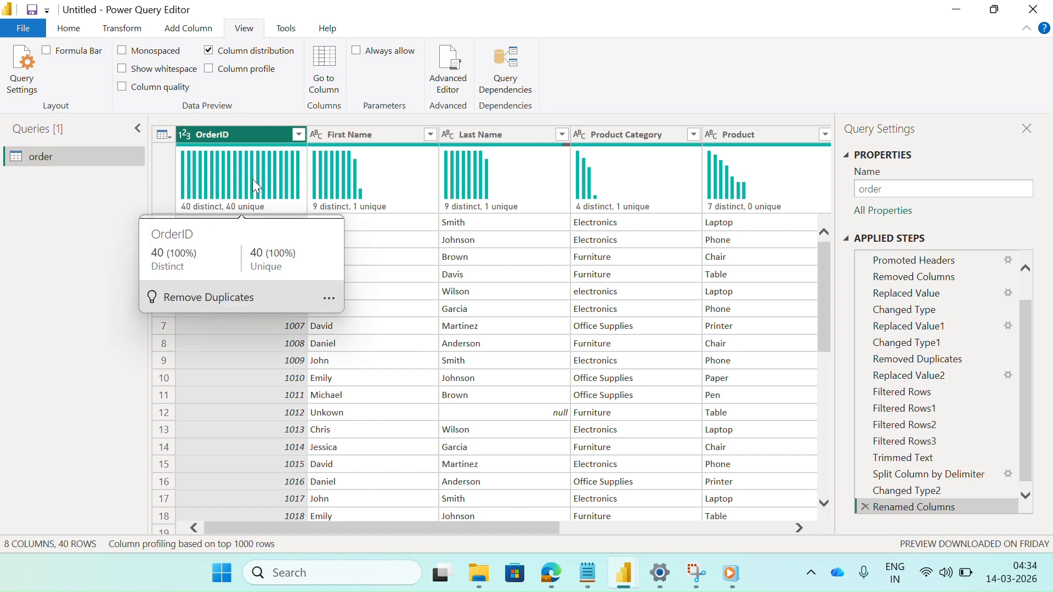